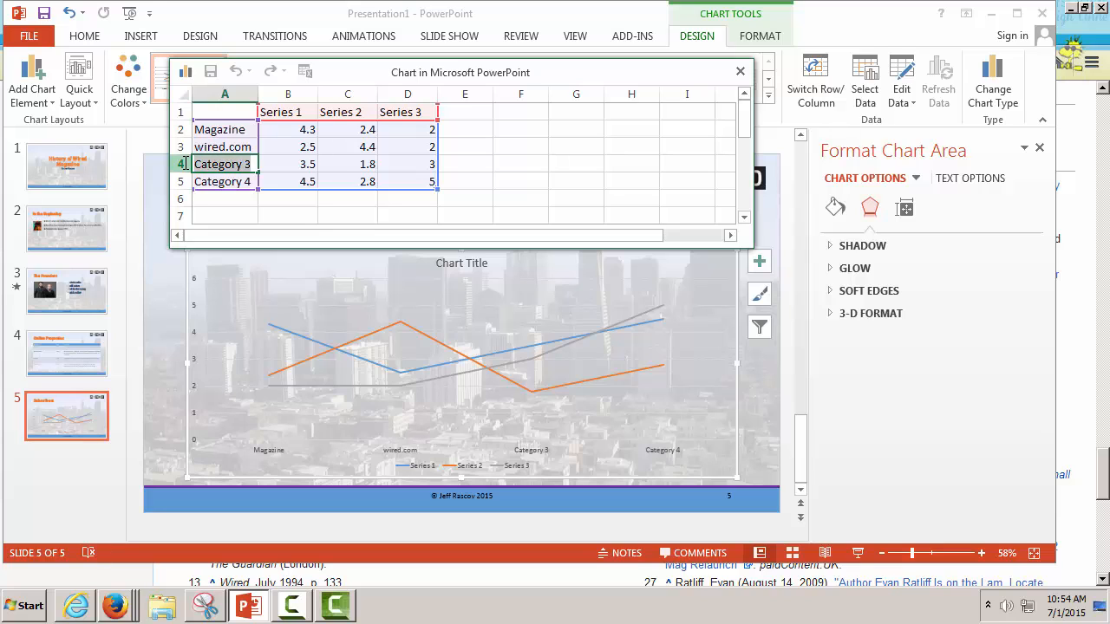
Rename the third category in the chart data as Hotwired and capitalize the second category as Wired.com
{"action": "type", "text": "Hotwir"}
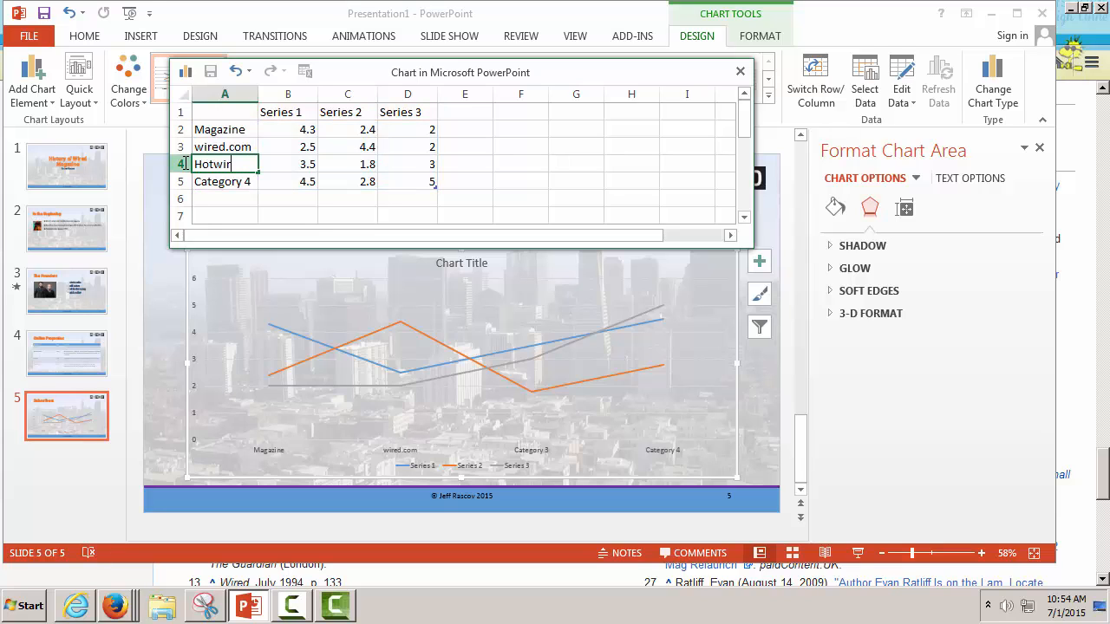
{"action": "type", "text": "ed"}
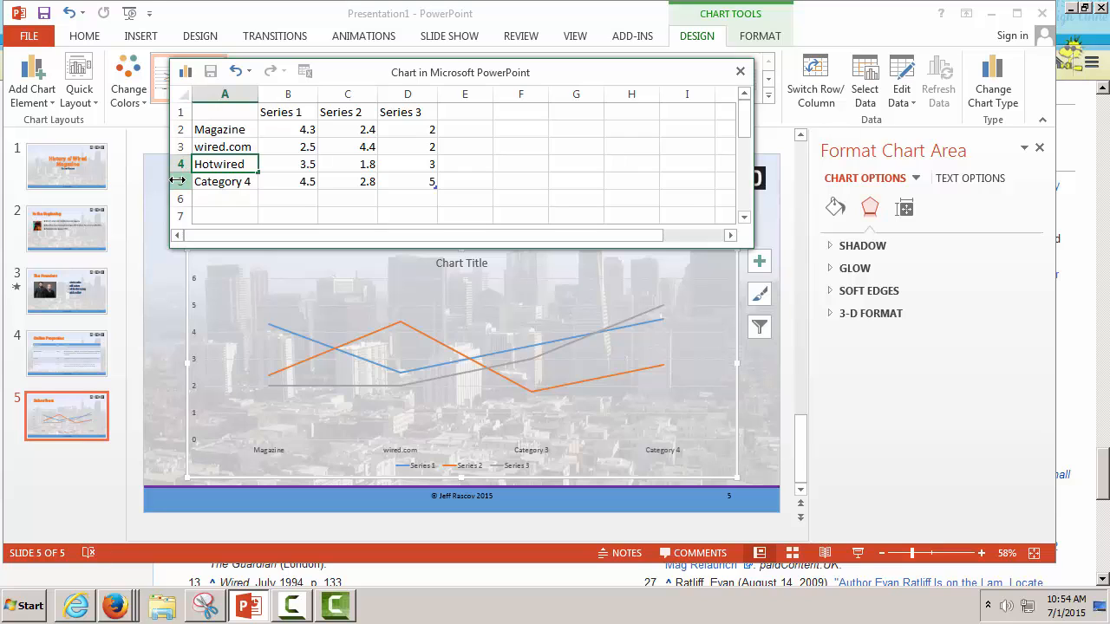
{"action": "key", "text": "Return"}
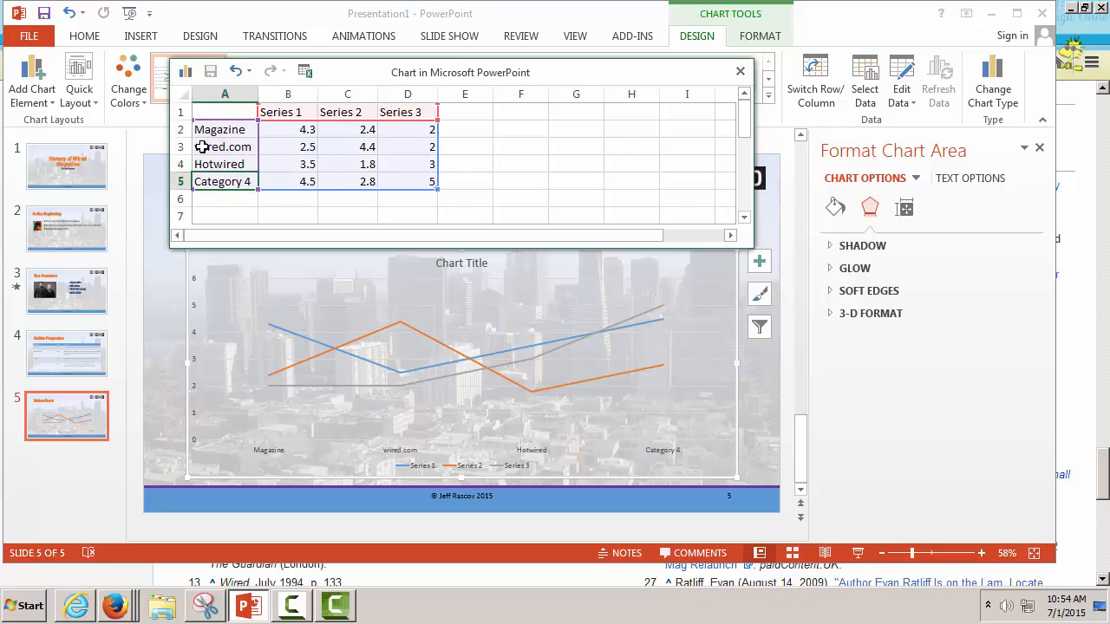
{"action": "left_click", "coordinate": [201, 147]}
{"action": "double_click", "coordinate": [203, 147]}
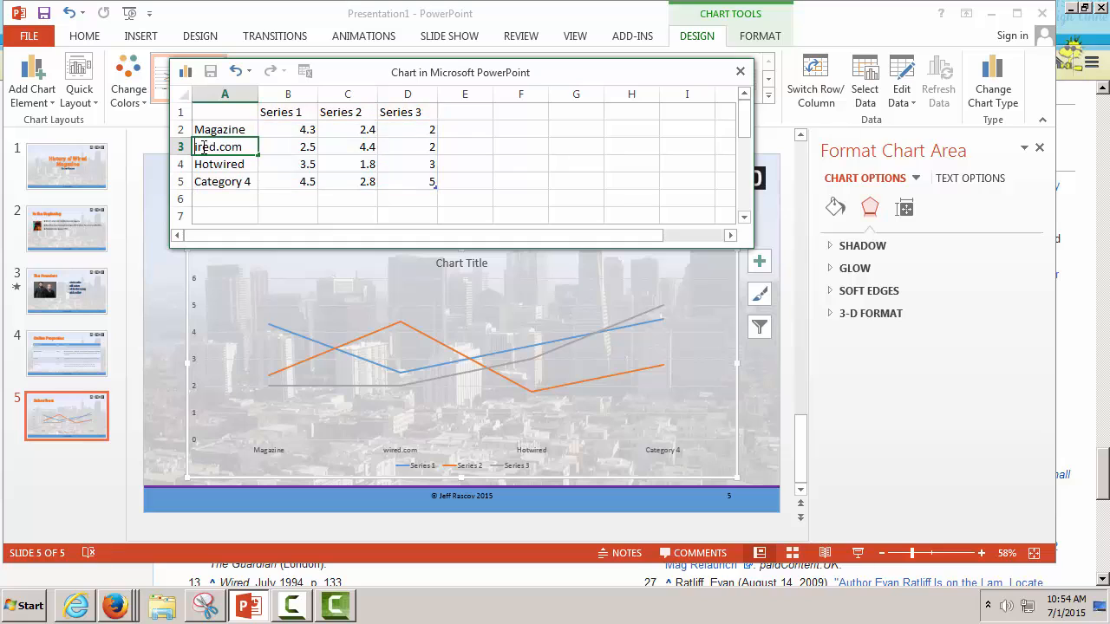
{"action": "type", "text": "W"}
{"action": "left_click", "coordinate": [236, 183]}
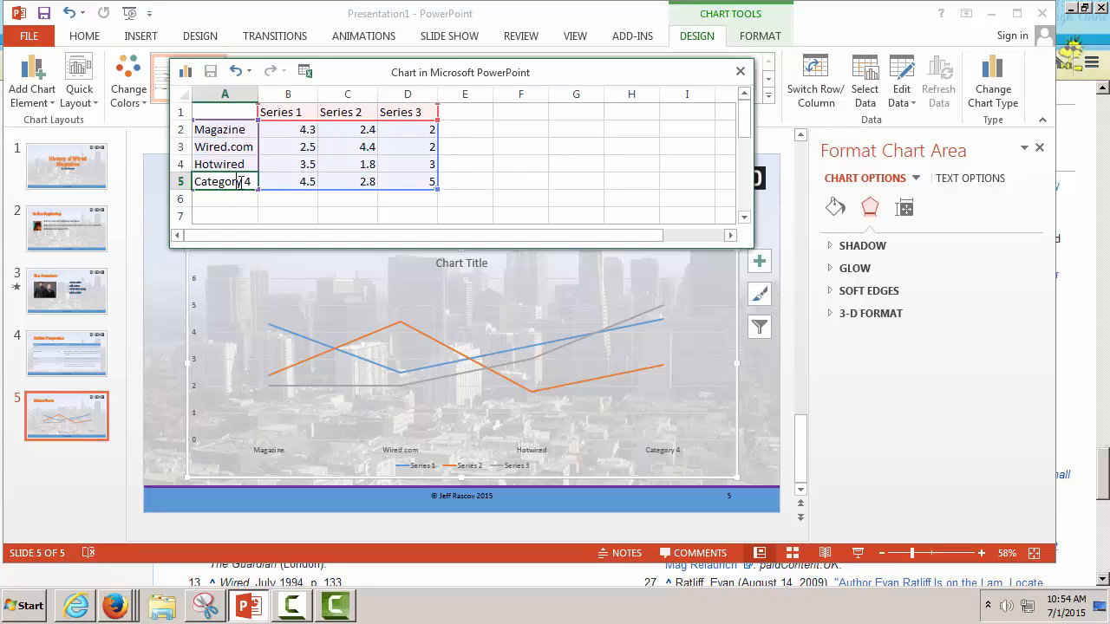
{"action": "left_click_drag", "start_coordinate": [239, 185], "coordinate": [190, 171]}
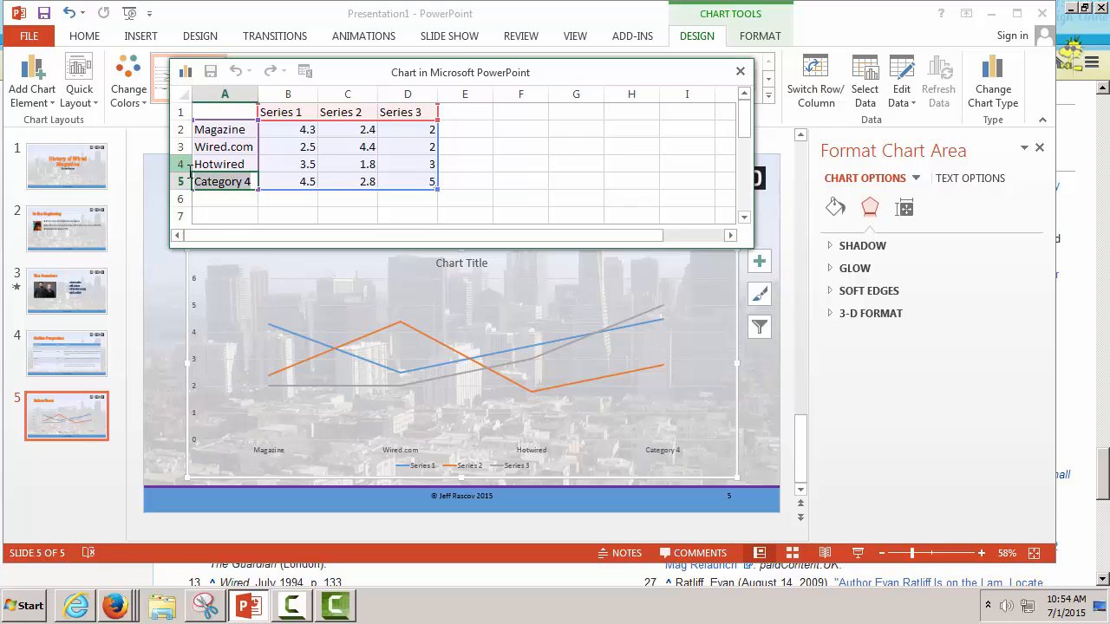
{"action": "left_click_drag", "start_coordinate": [190, 171], "coordinate": [208, 182]}
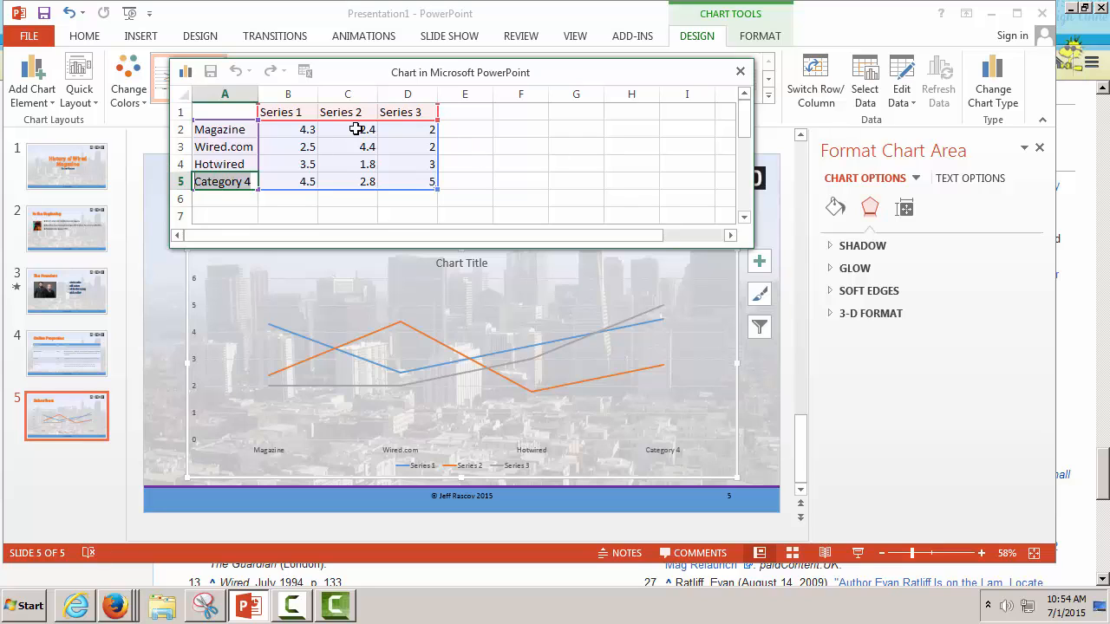
Rename the Series 1 and Series 2 column headers in the chart data as Magazine and Wired.com
{"action": "left_click", "coordinate": [305, 111]}
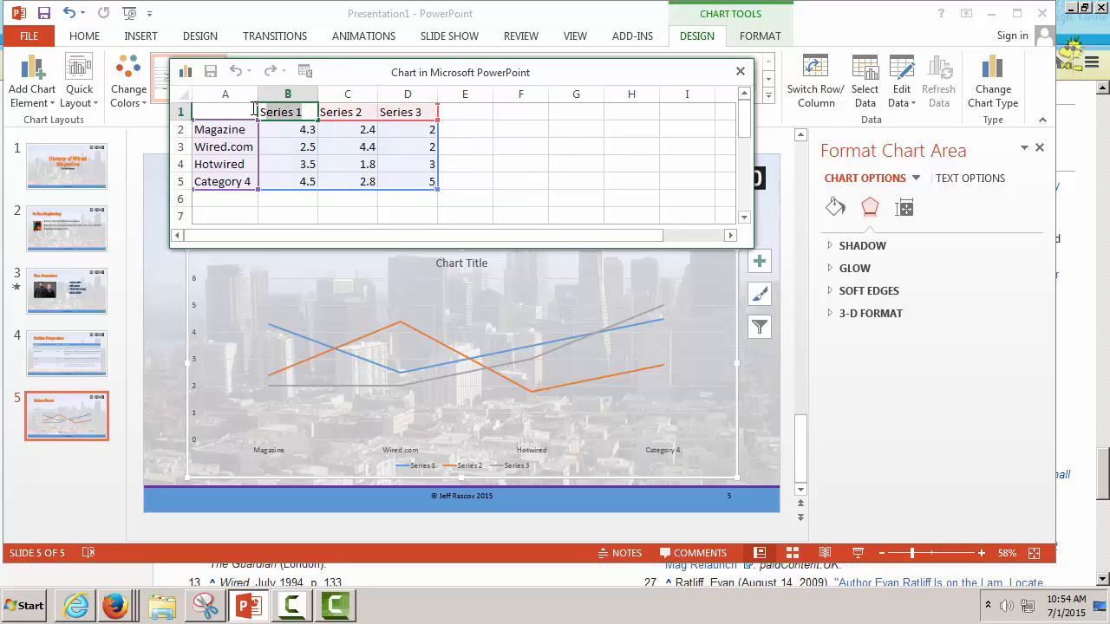
{"action": "type", "text": "Mag"}
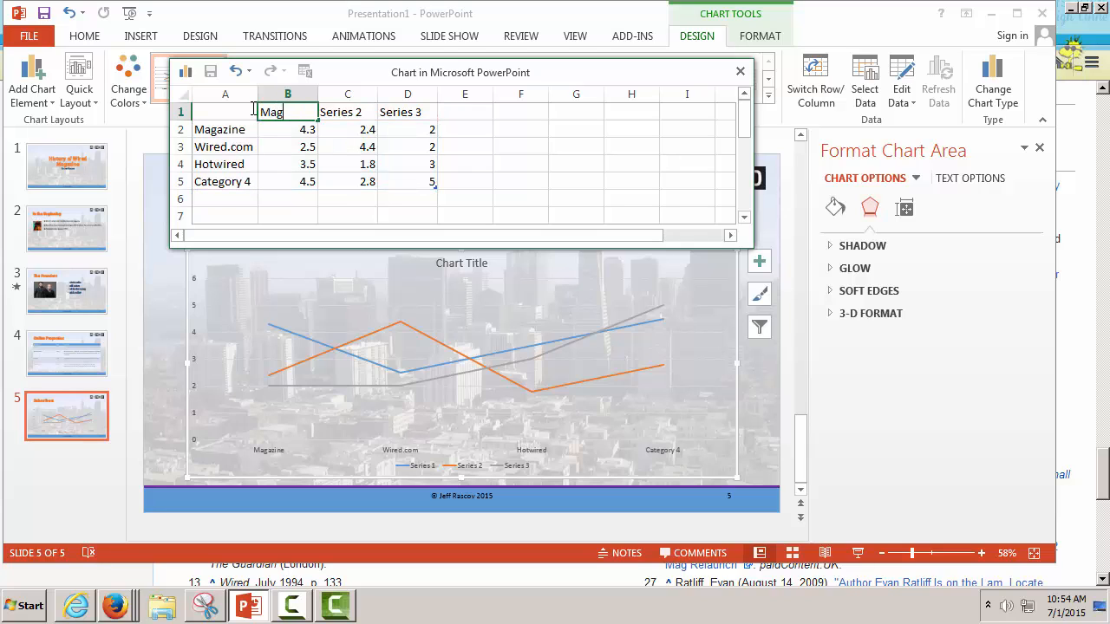
{"action": "type", "text": "azine"}
{"action": "left_click", "coordinate": [354, 118]}
{"action": "double_click", "coordinate": [354, 118]}
{"action": "left_click_drag", "start_coordinate": [364, 113], "coordinate": [313, 113]}
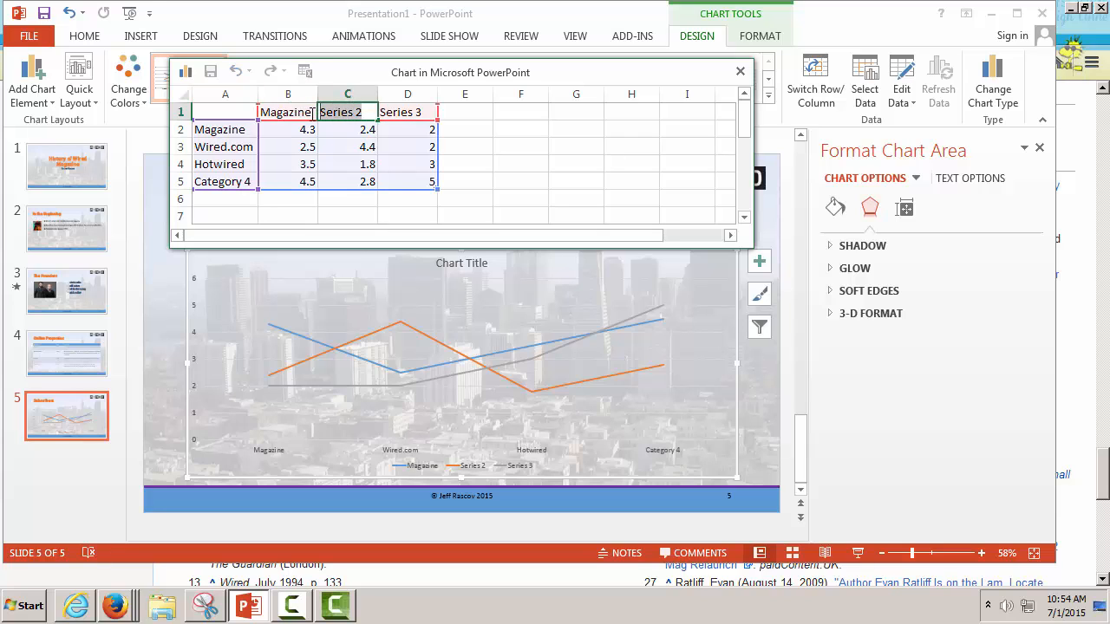
{"action": "type", "text": "Wired"}
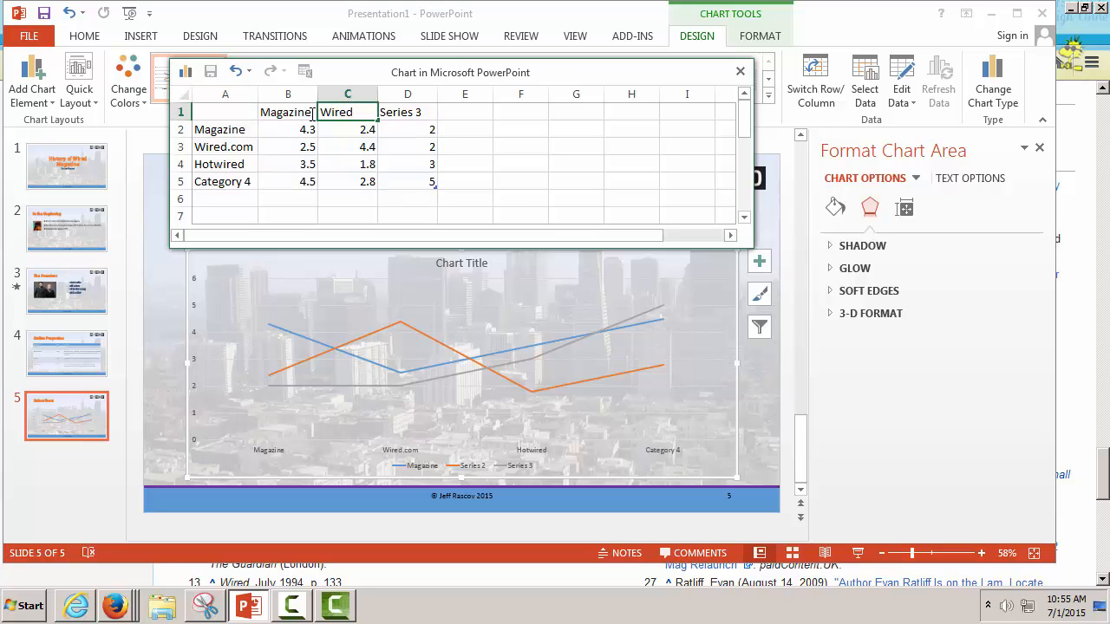
{"action": "type", "text": ".com"}
Rename the Series 3 column header in the chart data as Hotwired
{"action": "left_click", "coordinate": [403, 111]}
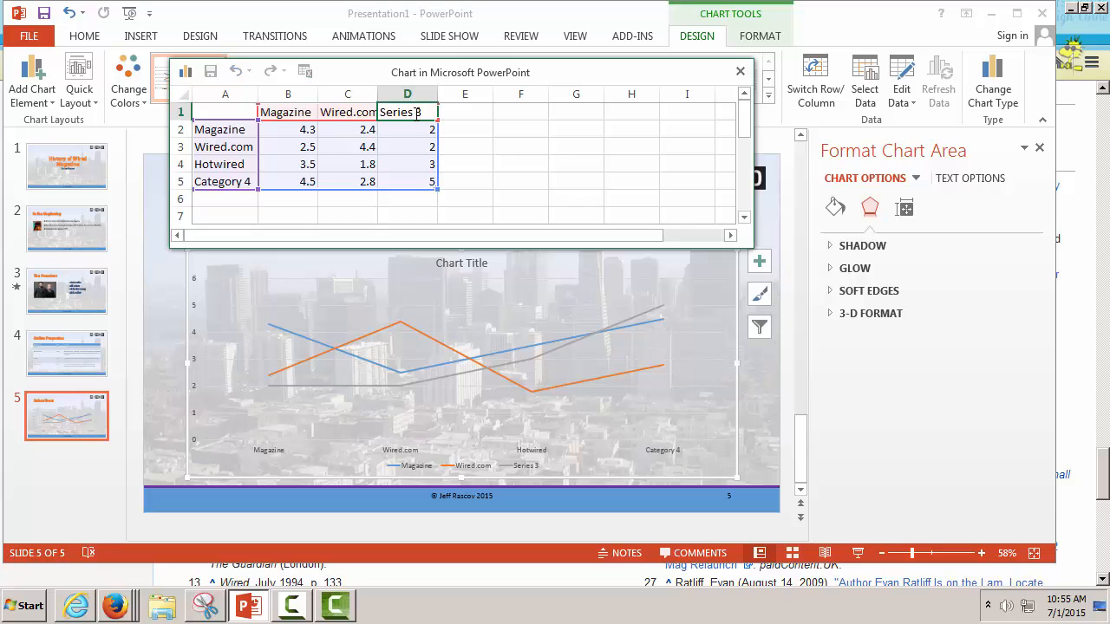
{"action": "left_click_drag", "start_coordinate": [417, 112], "coordinate": [352, 113]}
{"action": "type", "text": "Hotwired"}
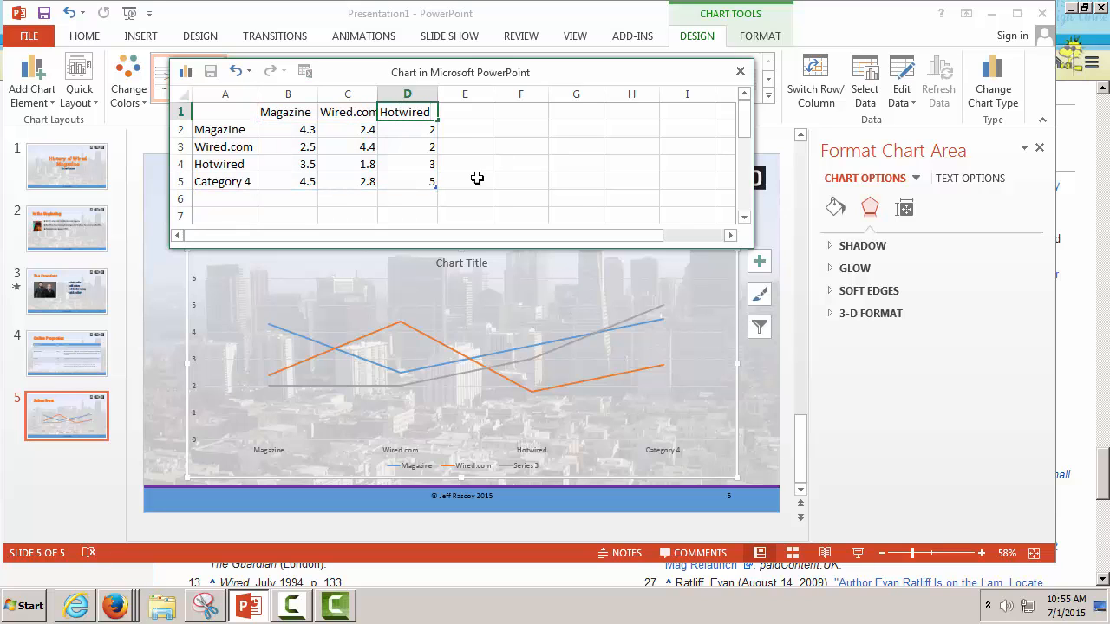
{"action": "left_click", "coordinate": [473, 115]}
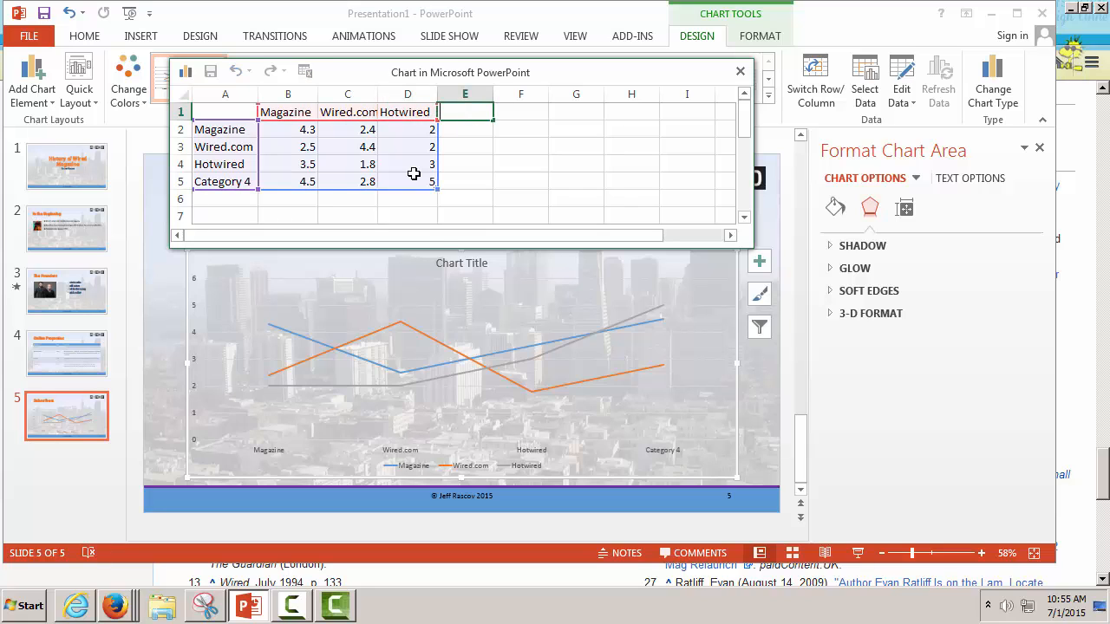
Extend the chart data range by one column to include column E and head the new series Hotbot
{"action": "left_click", "coordinate": [439, 188]}
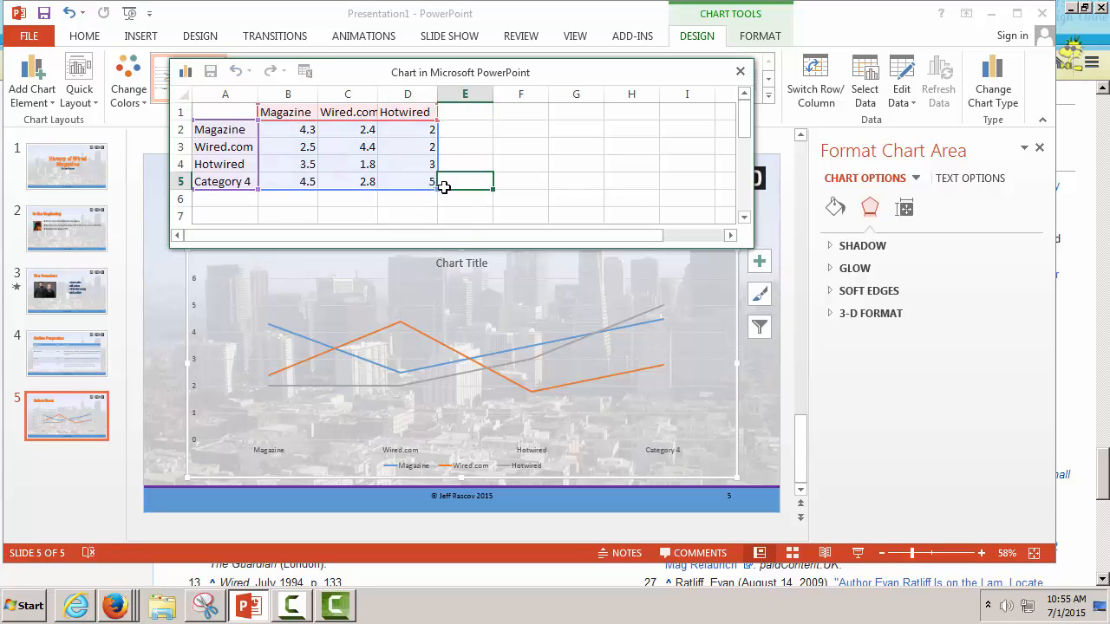
{"action": "left_click_drag", "start_coordinate": [435, 188], "coordinate": [463, 189]}
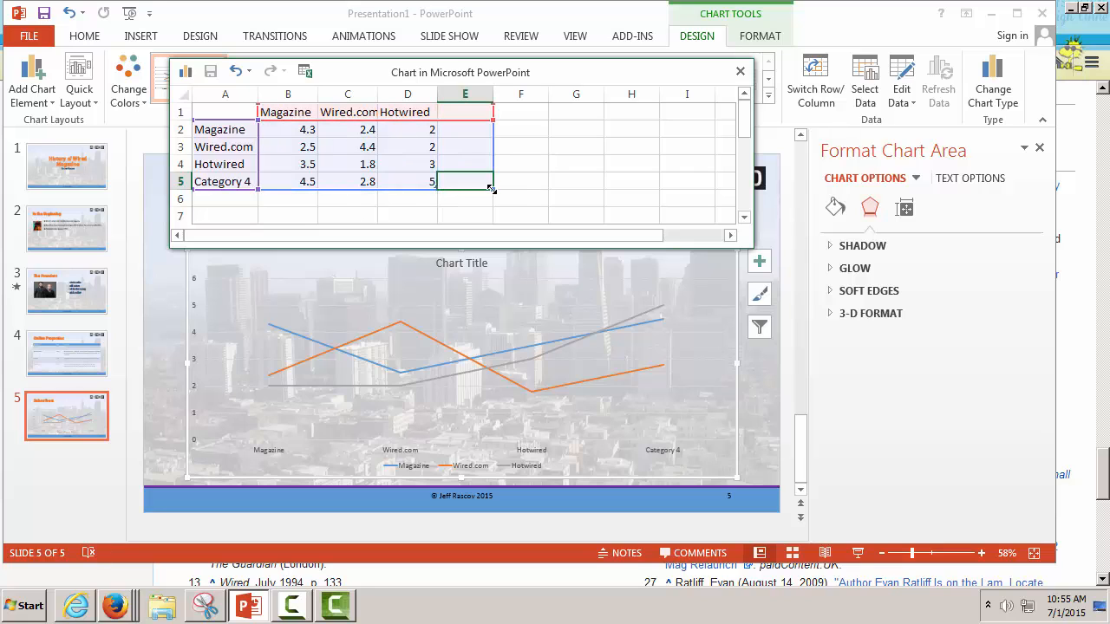
{"action": "left_click", "coordinate": [465, 113]}
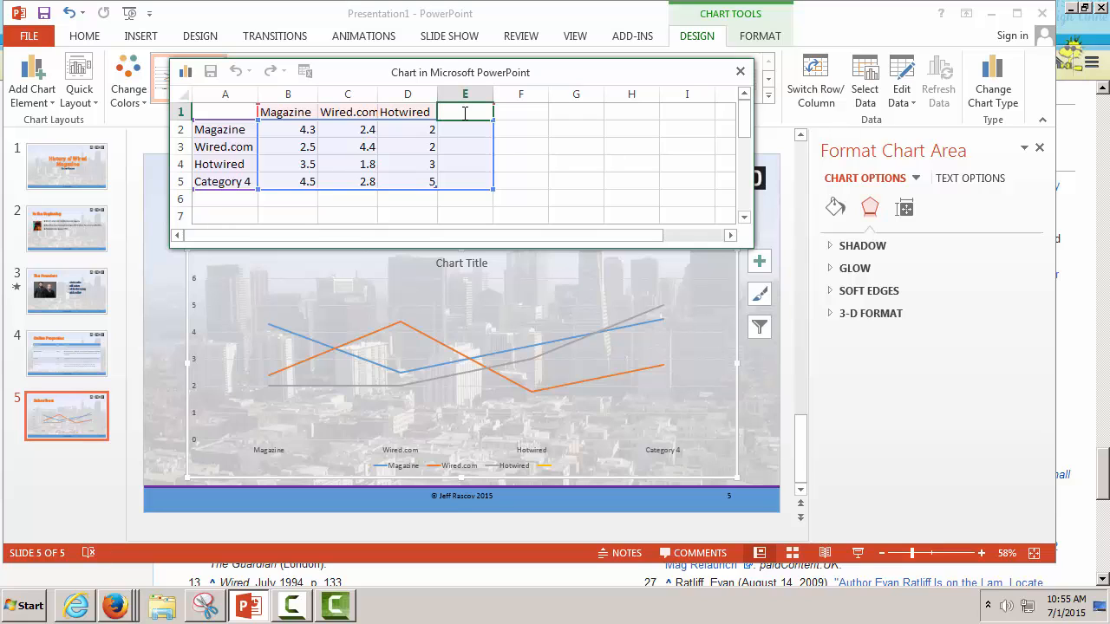
{"action": "type", "text": "Ho"}
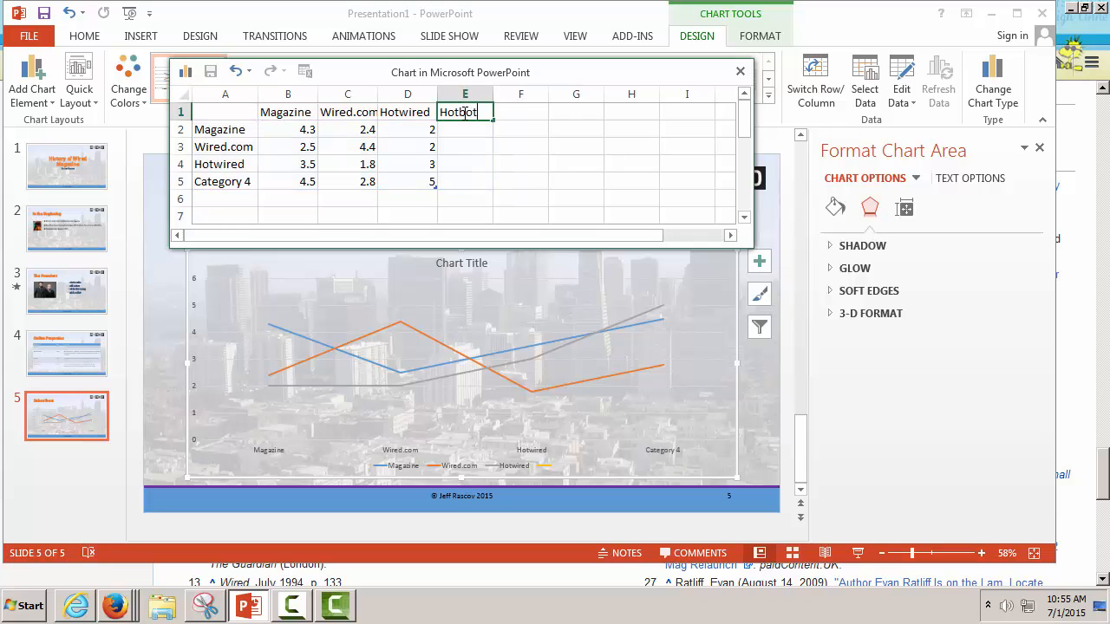
{"action": "type", "text": "tbot"}
Replace the first two category labels in cells A2 and A3 with the years 1996 and 2000
{"action": "left_click", "coordinate": [237, 130]}
{"action": "double_click", "coordinate": [237, 130]}
{"action": "left_click_drag", "start_coordinate": [247, 130], "coordinate": [192, 130]}
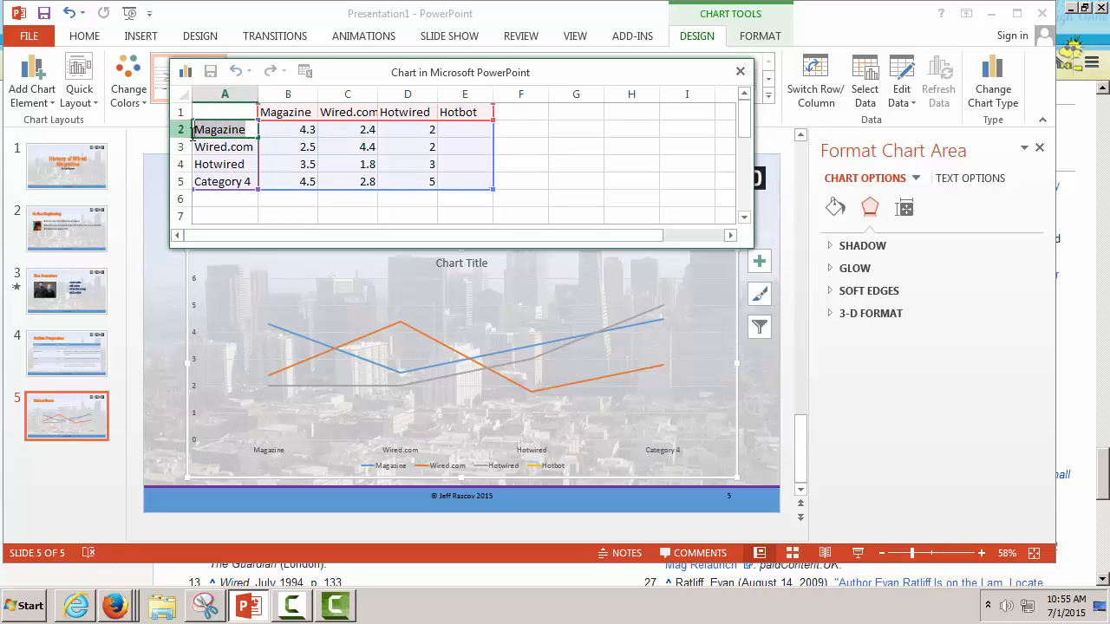
{"action": "type", "text": "1996"}
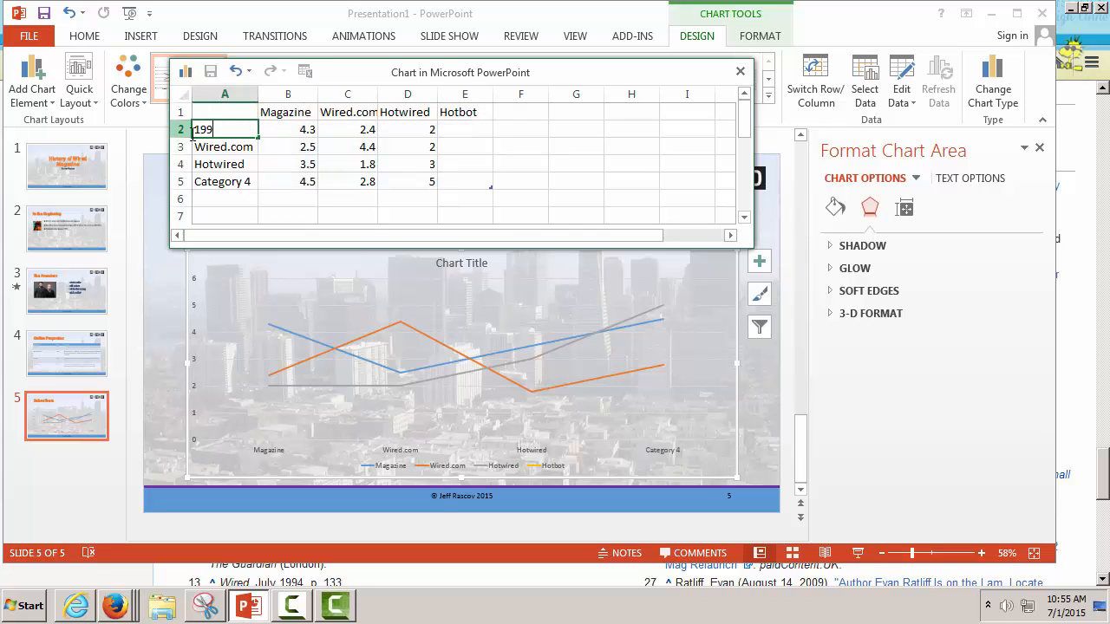
{"action": "left_click", "coordinate": [247, 147]}
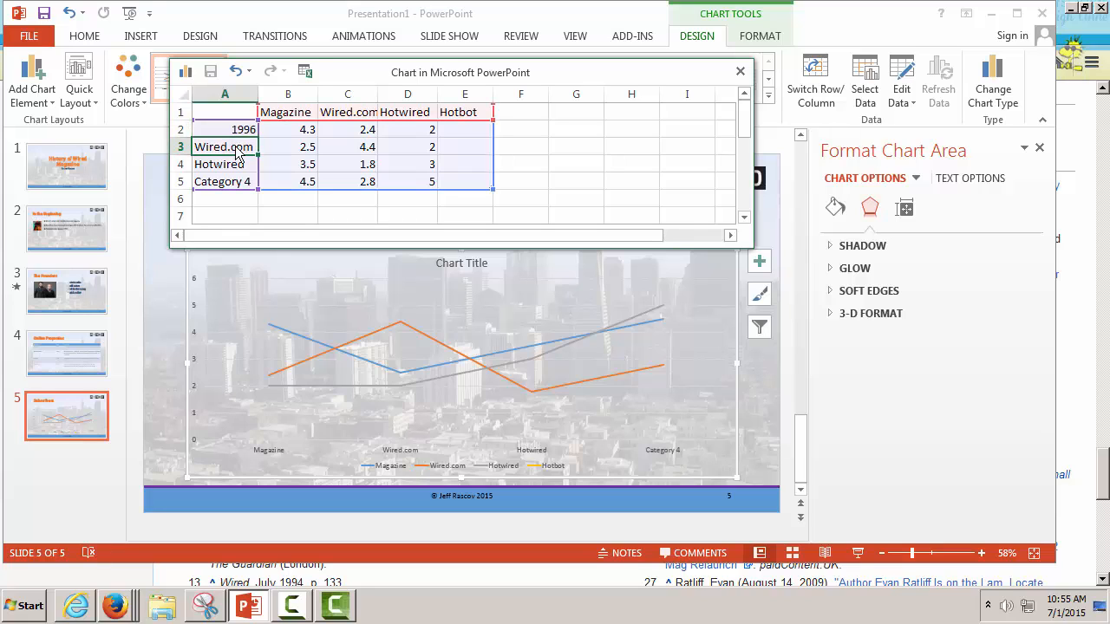
{"action": "double_click", "coordinate": [255, 147]}
{"action": "left_click_drag", "start_coordinate": [255, 147], "coordinate": [193, 147]}
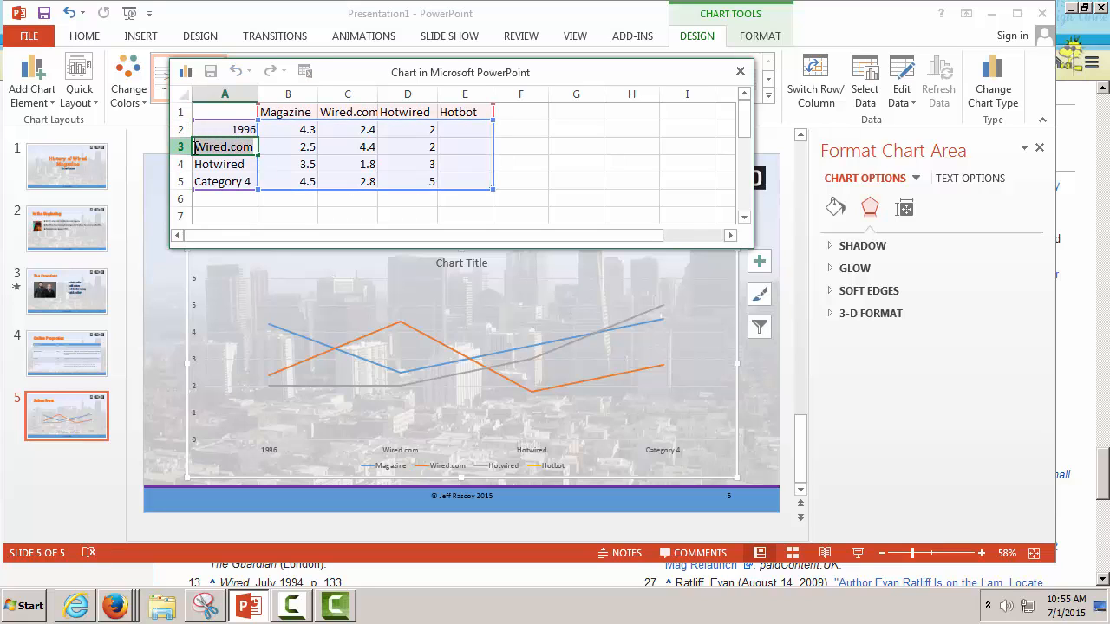
{"action": "type", "text": "2000"}
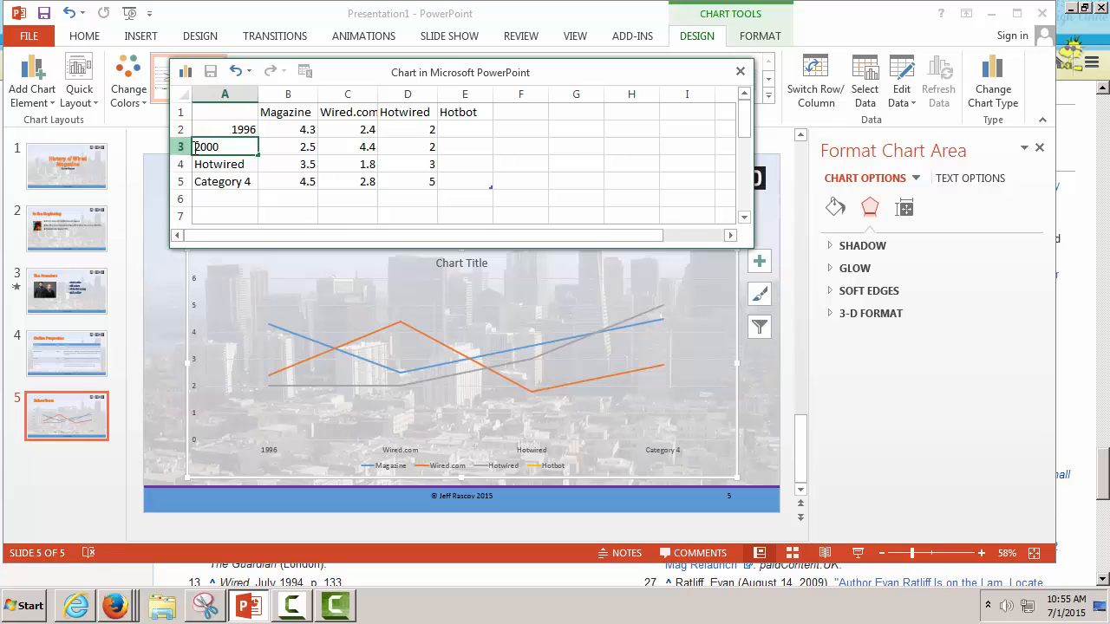
Replace the last two category labels in cells A4 and A5 with the years 2005 and 2010
{"action": "double_click", "coordinate": [240, 163]}
{"action": "left_click_drag", "start_coordinate": [240, 163], "coordinate": [197, 167]}
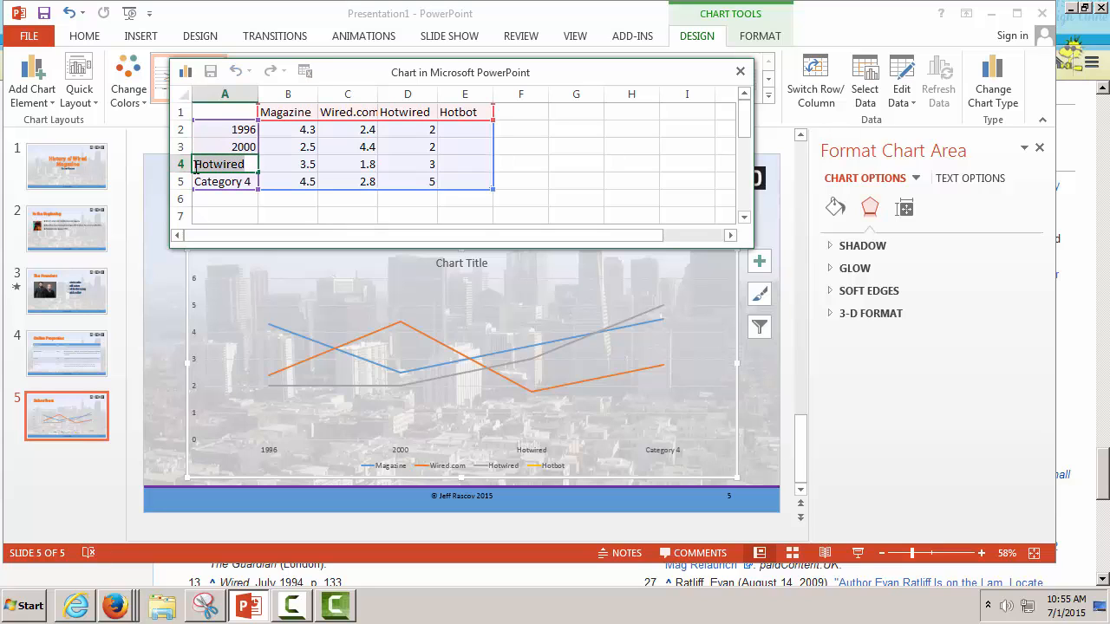
{"action": "type", "text": "2005"}
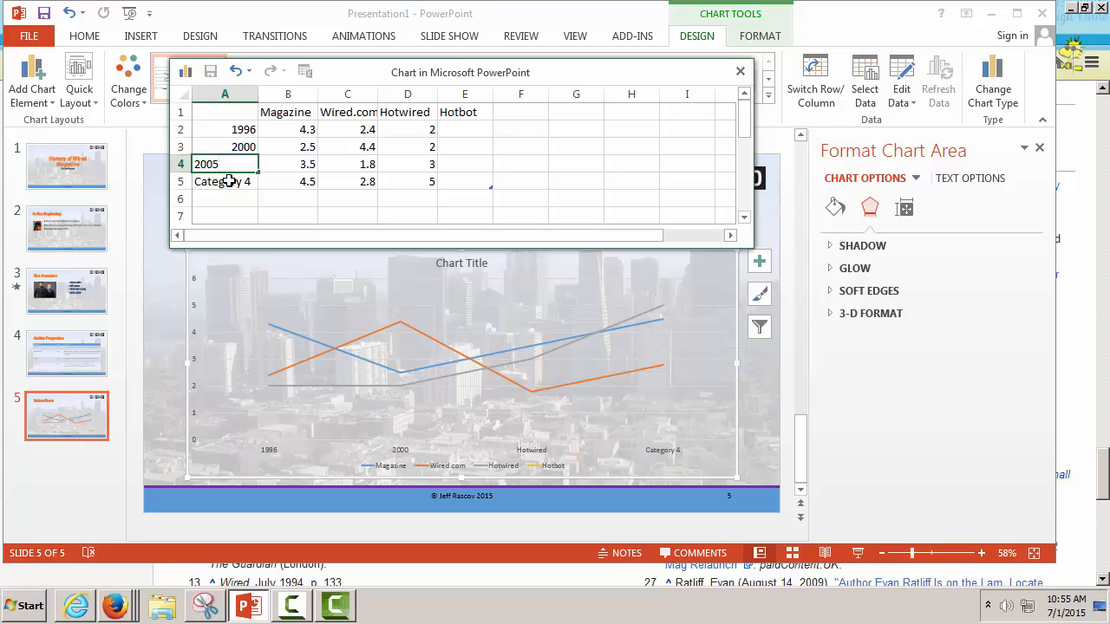
{"action": "left_click", "coordinate": [233, 181]}
{"action": "double_click", "coordinate": [250, 182]}
{"action": "left_click_drag", "start_coordinate": [250, 182], "coordinate": [179, 181]}
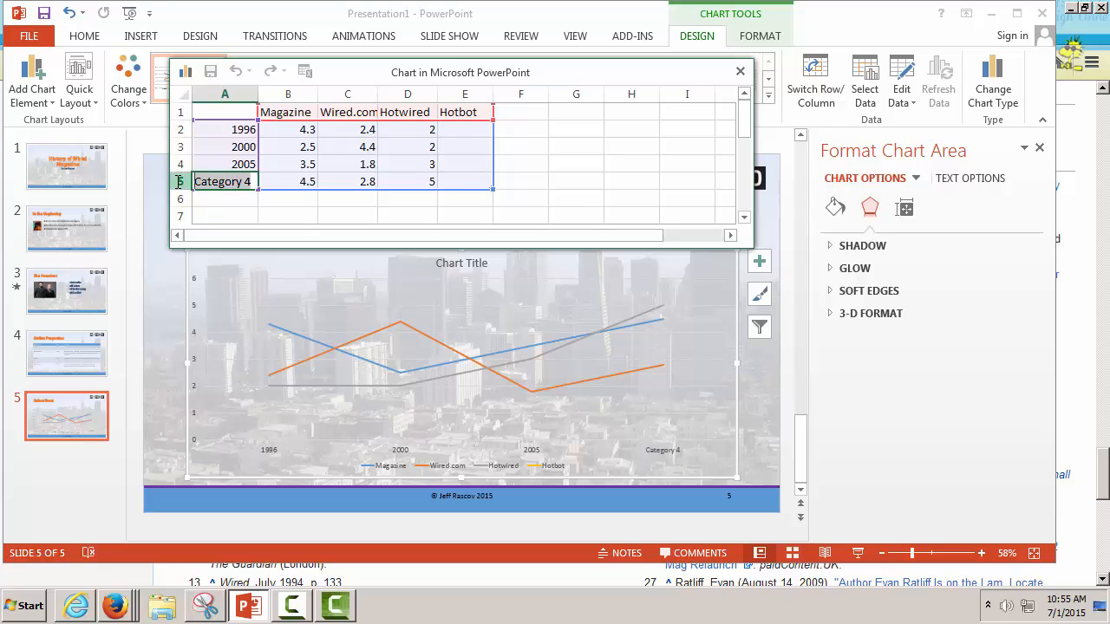
{"action": "type", "text": "20"}
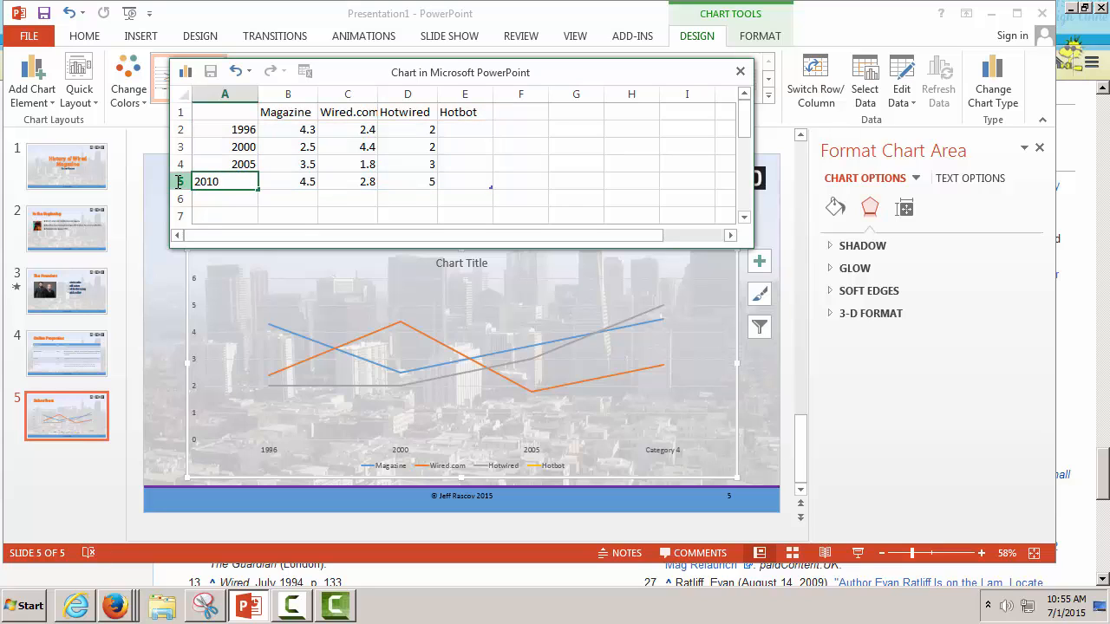
{"action": "type", "text": "10"}
Set the 1996 values to 10 for Magazine and 20 for Wired.com
{"action": "left_click", "coordinate": [312, 128]}
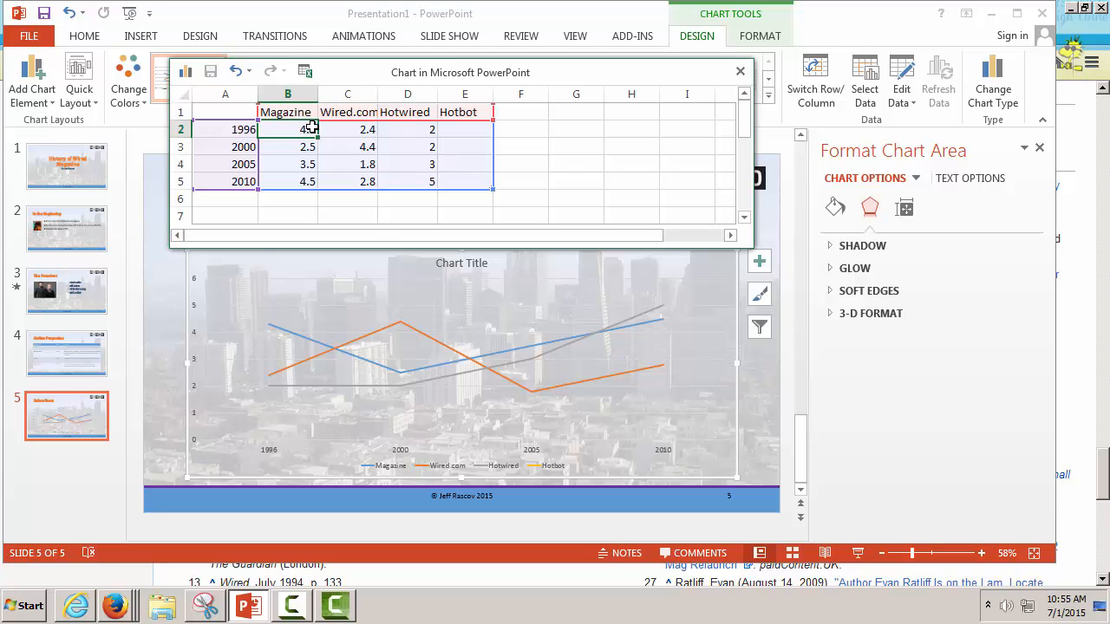
{"action": "double_click", "coordinate": [313, 127]}
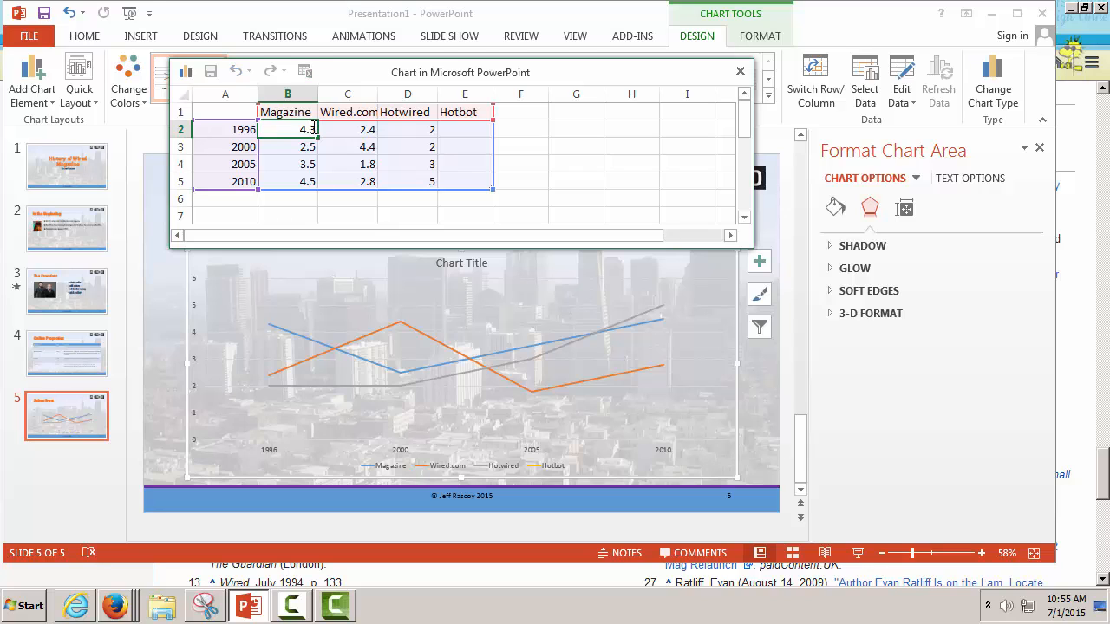
{"action": "key", "text": "Escape"}
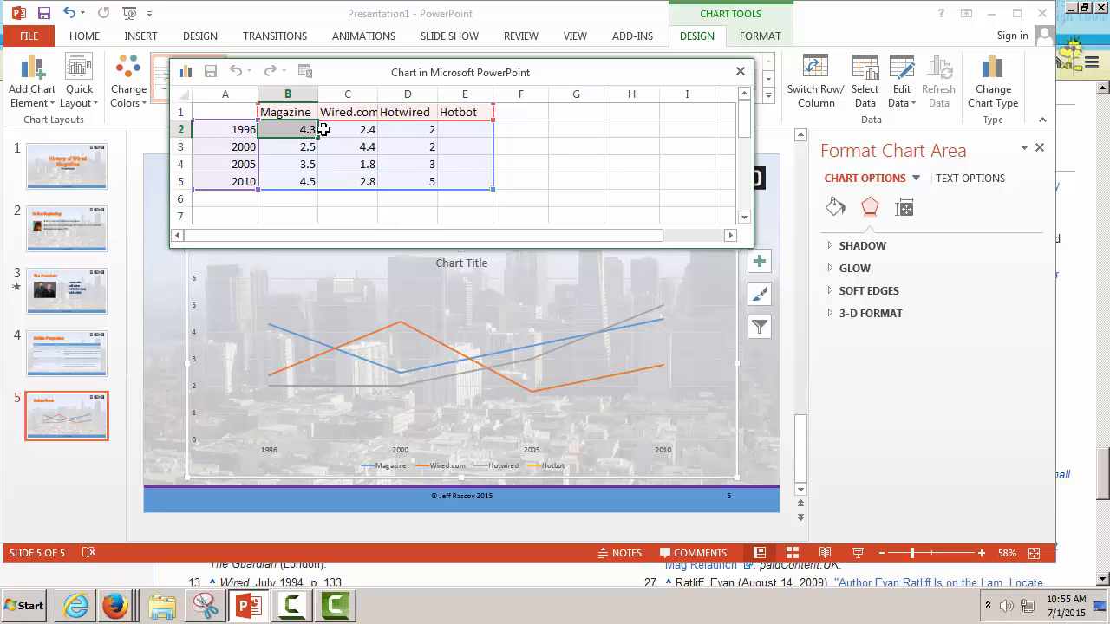
{"action": "type", "text": "10"}
{"action": "key", "text": "ctrl+Return"}
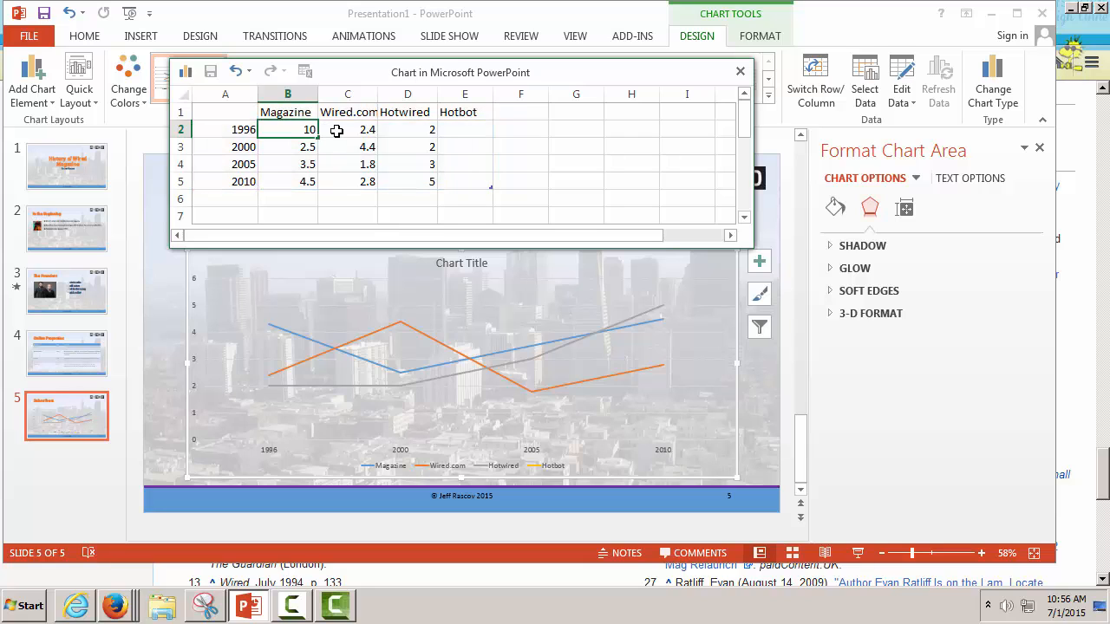
{"action": "left_click", "coordinate": [364, 130]}
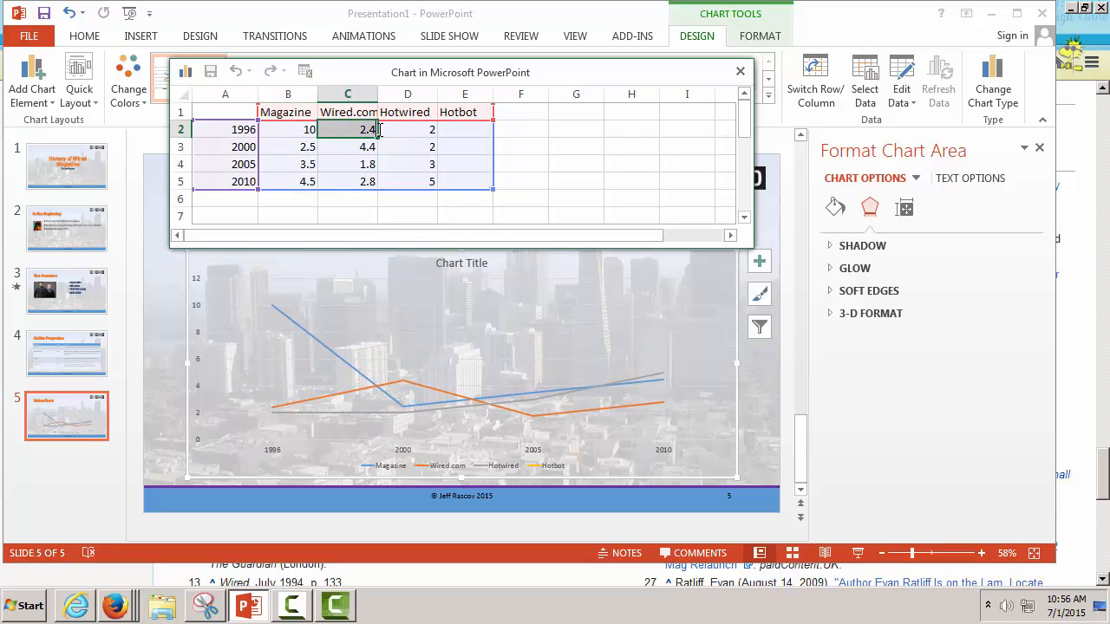
{"action": "type", "text": "20"}
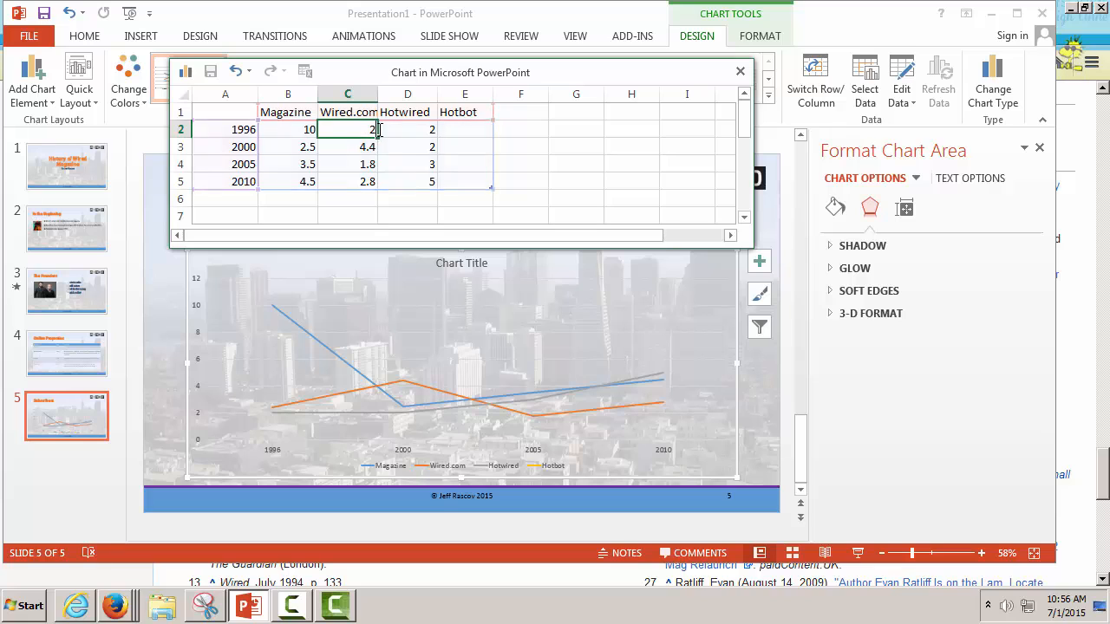
Set the 1996 values to 5 for Hotwired and 6 for Hotbot in the chart data
{"action": "left_click", "coordinate": [412, 129]}
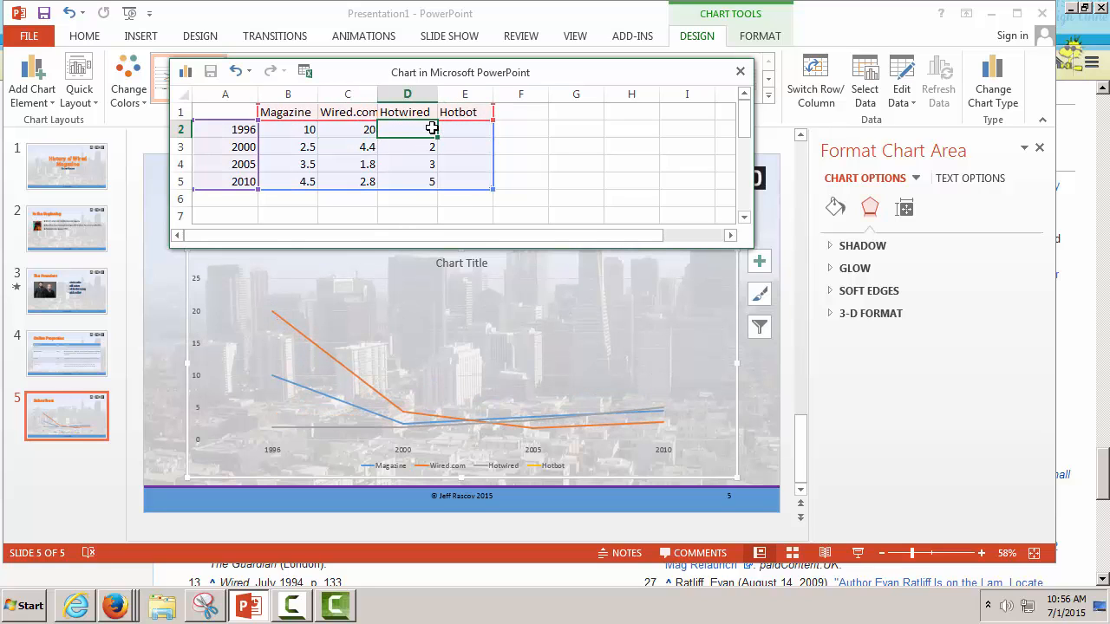
{"action": "type", "text": "2"}
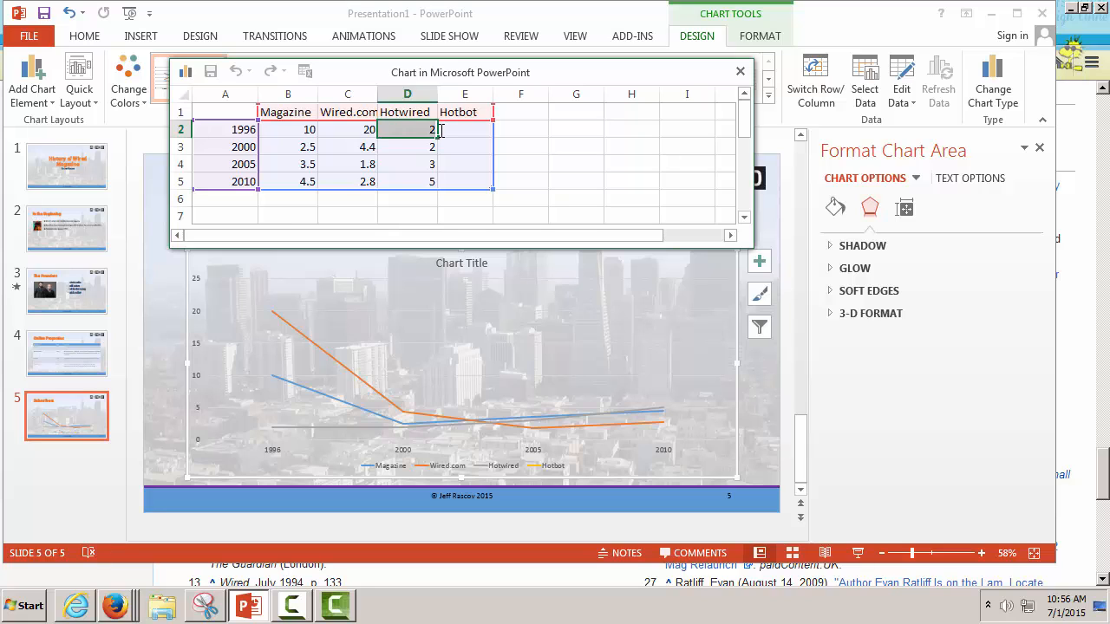
{"action": "key", "text": "BackSpace"}
{"action": "type", "text": "5"}
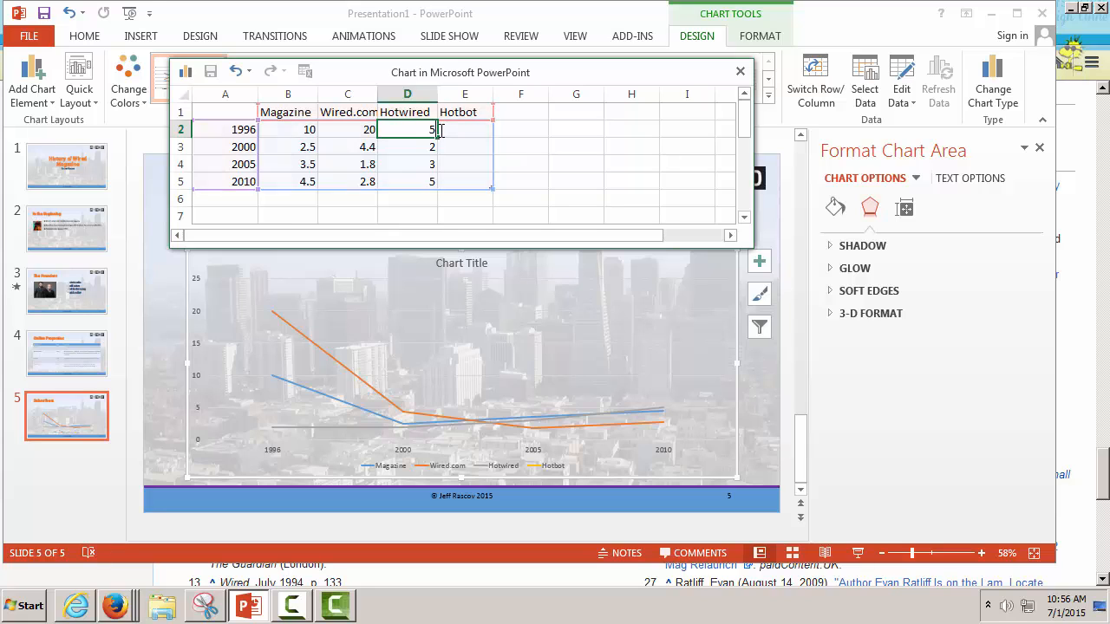
{"action": "left_click", "coordinate": [482, 127]}
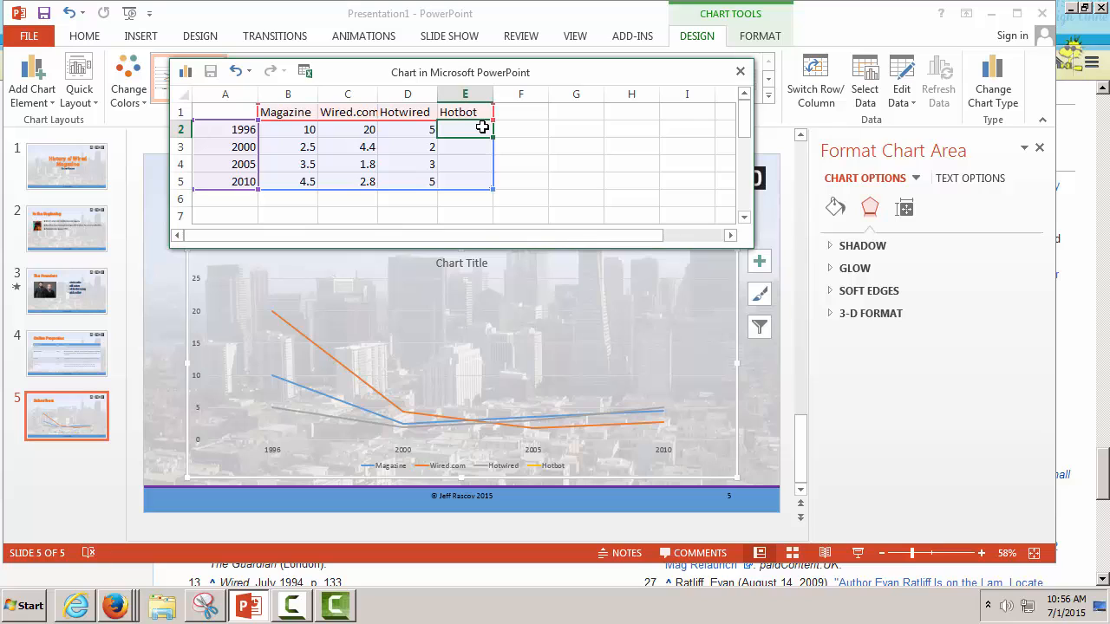
{"action": "double_click", "coordinate": [482, 128]}
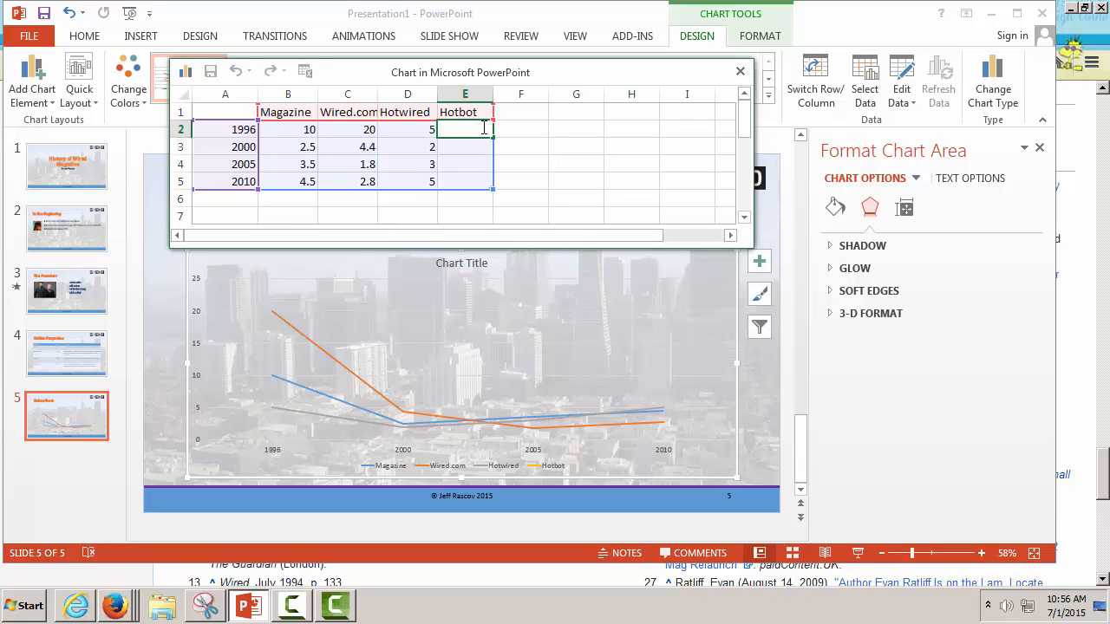
{"action": "type", "text": "6"}
Set the 2000 values to 17 for Magazine and 27 for Wired.com
{"action": "left_click", "coordinate": [308, 147]}
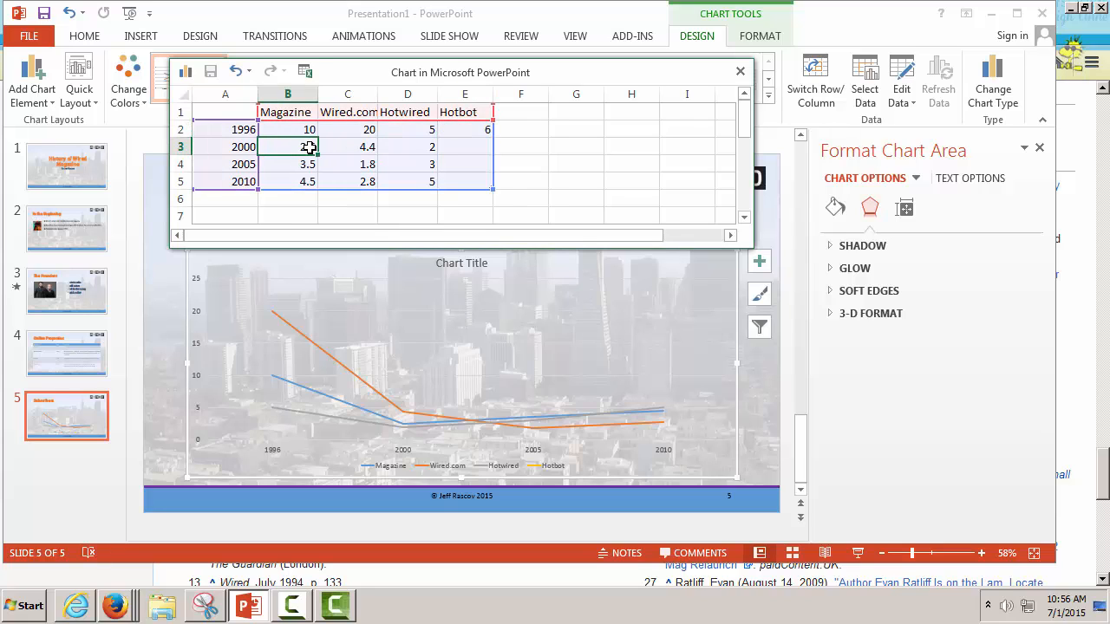
{"action": "double_click", "coordinate": [309, 147]}
{"action": "left_click_drag", "start_coordinate": [299, 147], "coordinate": [320, 148]}
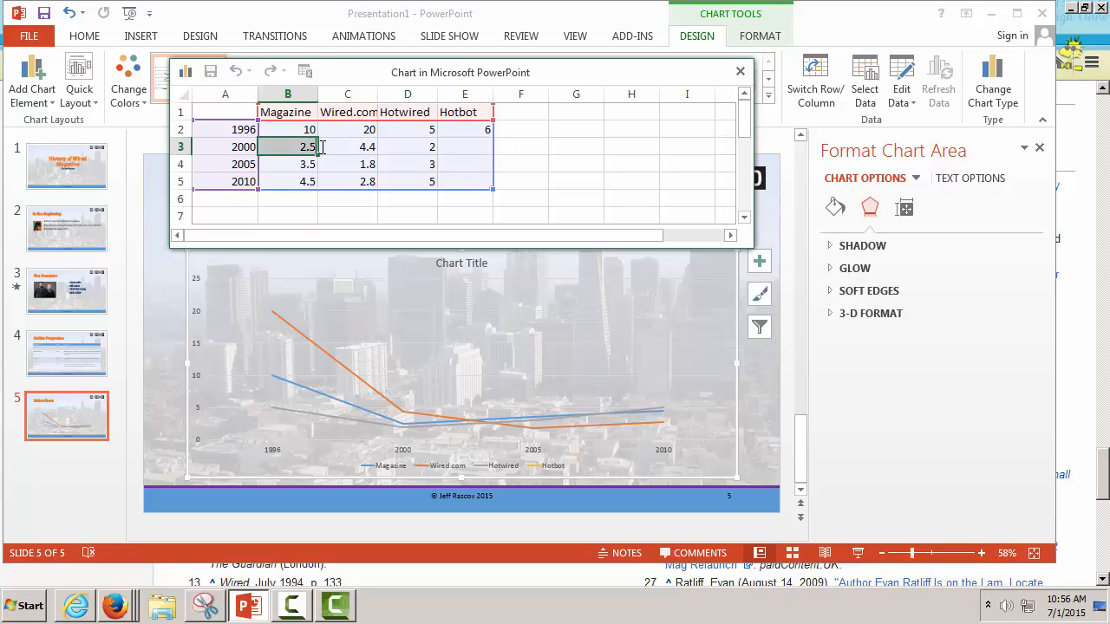
{"action": "type", "text": "17"}
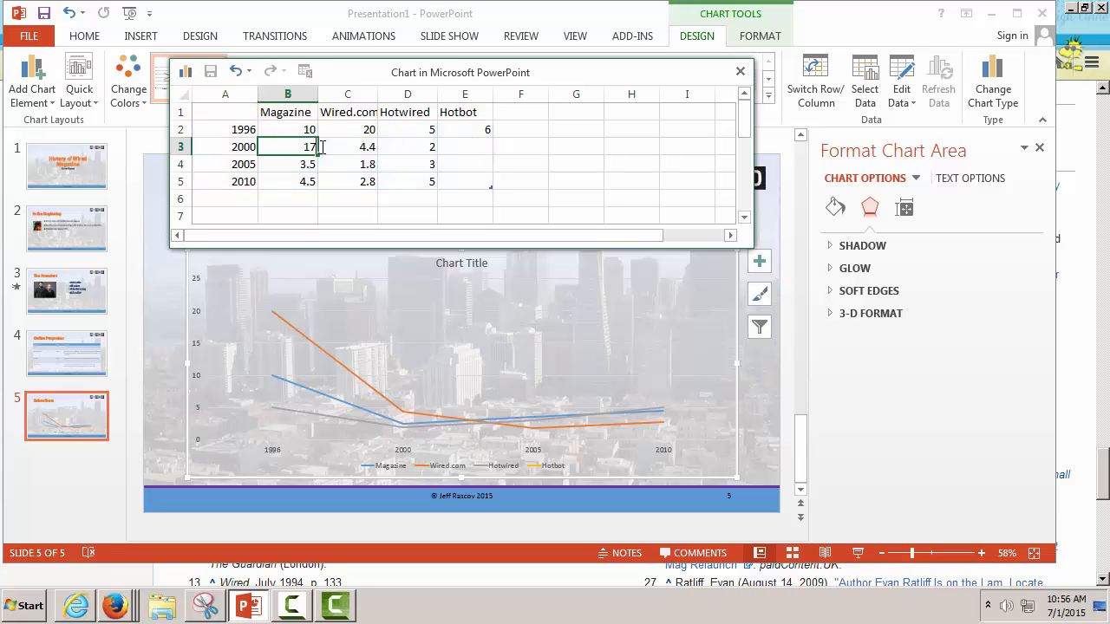
{"action": "double_click", "coordinate": [375, 149]}
{"action": "left_click_drag", "start_coordinate": [354, 146], "coordinate": [388, 143]}
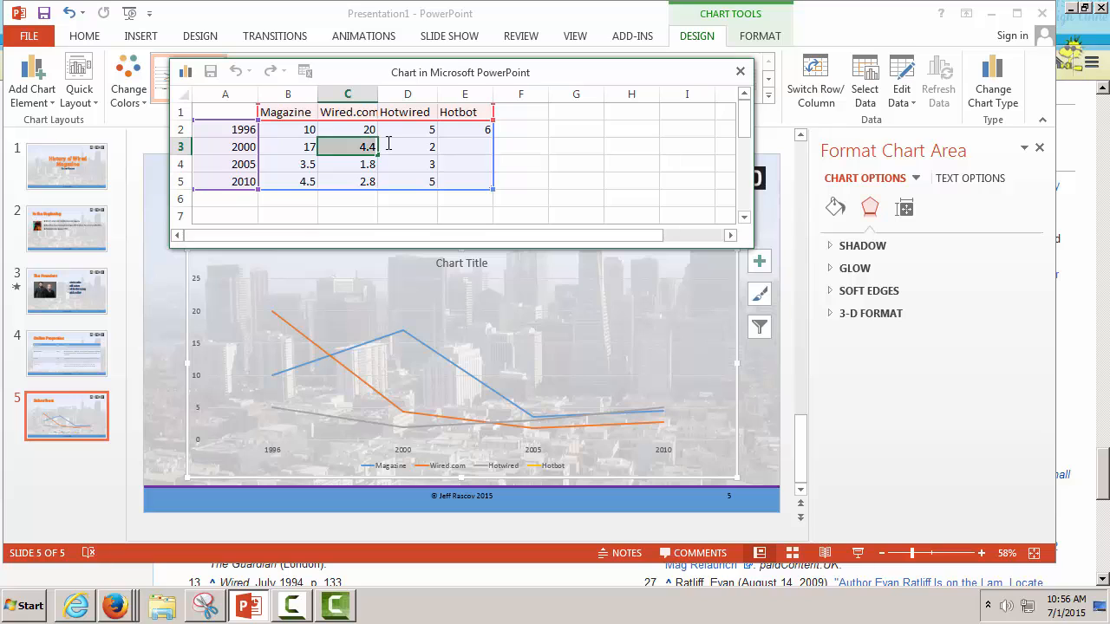
{"action": "type", "text": "27"}
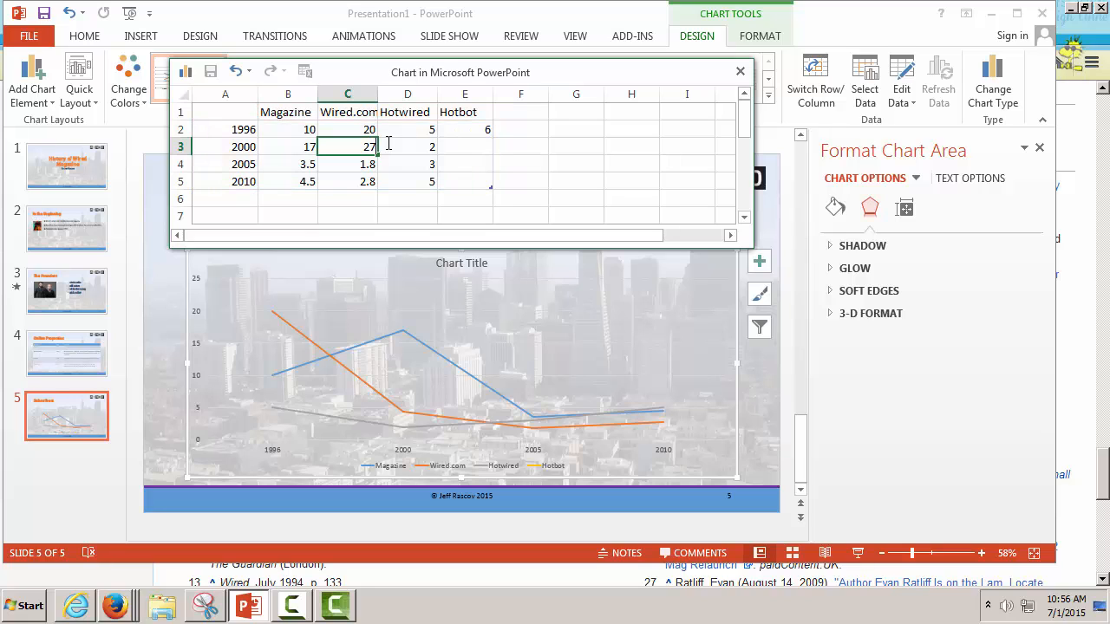
Set the 2000 values to 8 for Hotwired and 6 for Hotbot
{"action": "left_click", "coordinate": [421, 146]}
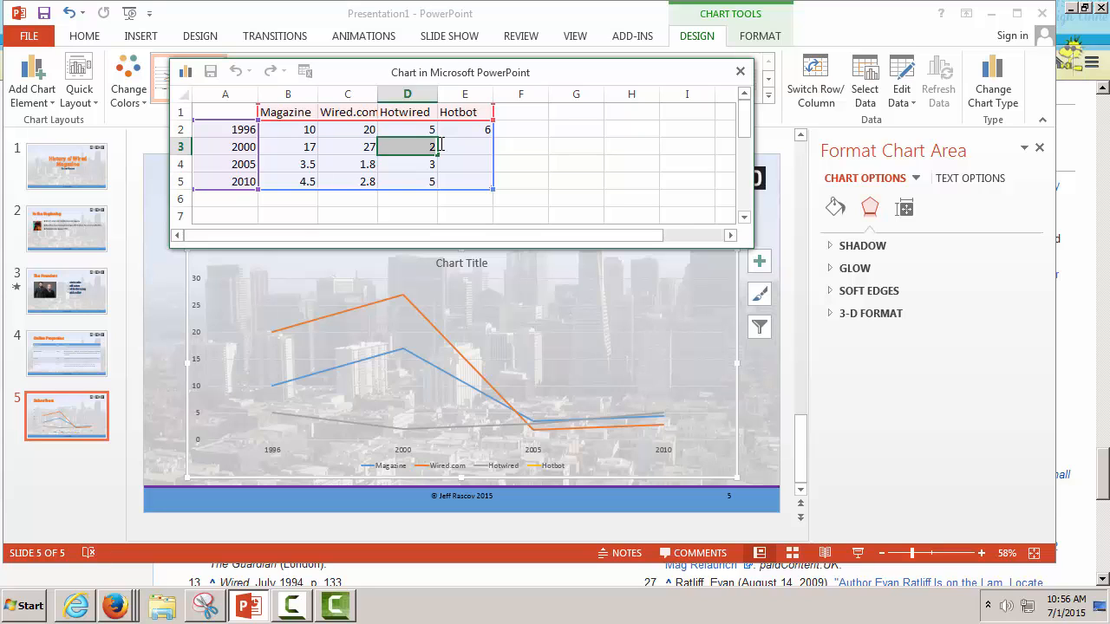
{"action": "type", "text": "8"}
{"action": "left_click", "coordinate": [483, 144]}
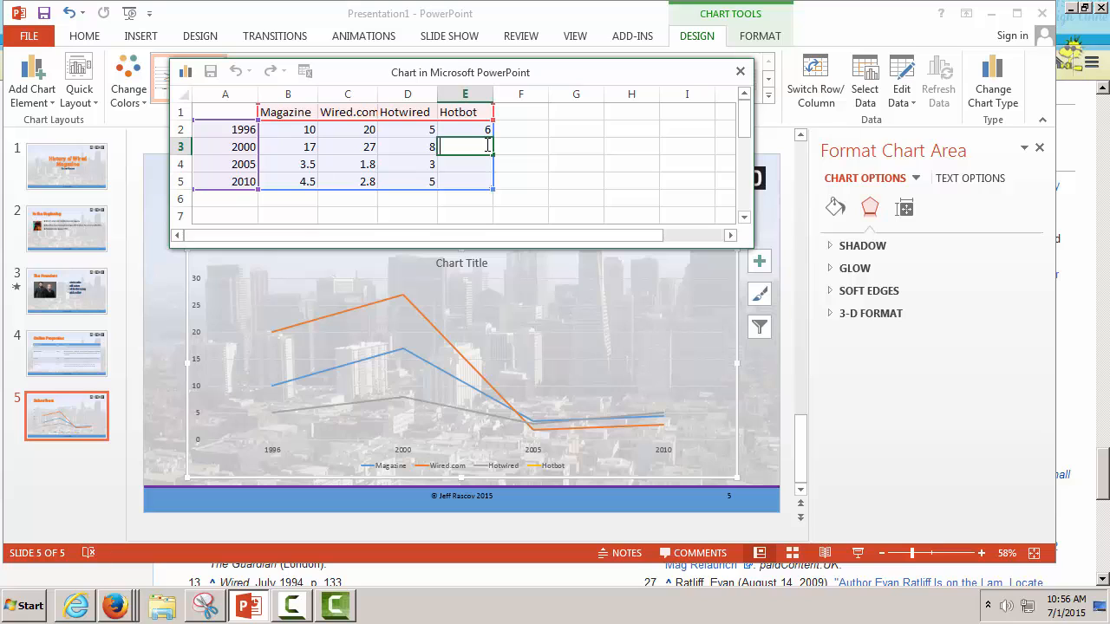
{"action": "type", "text": "6"}
Set the 2005 values to 22 for Magazine and 20 for Wired.com
{"action": "left_click", "coordinate": [308, 165]}
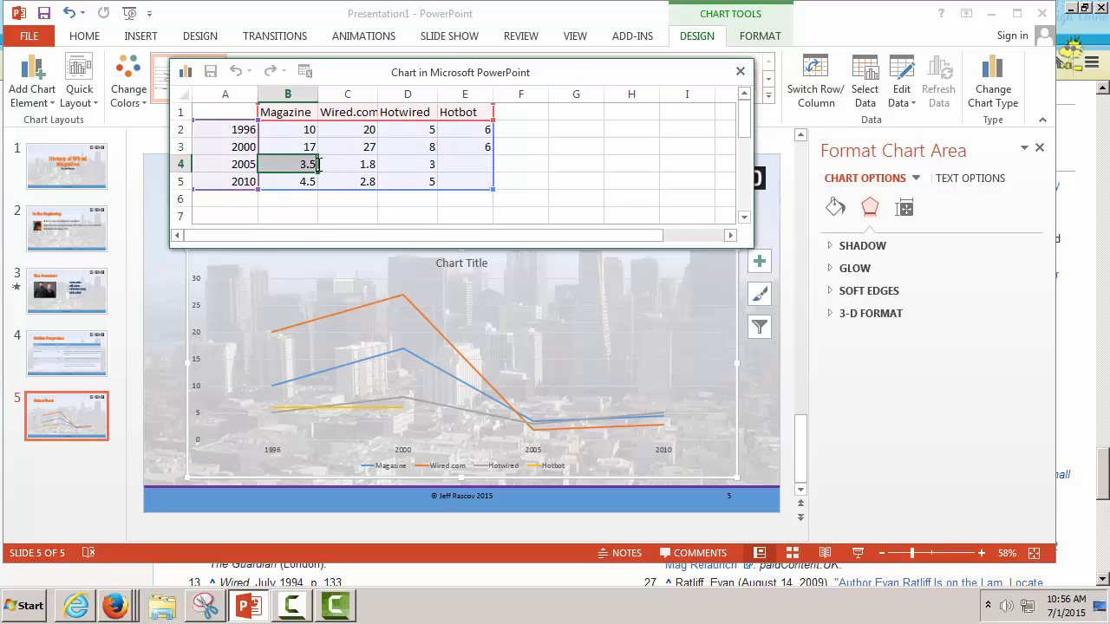
{"action": "type", "text": "22"}
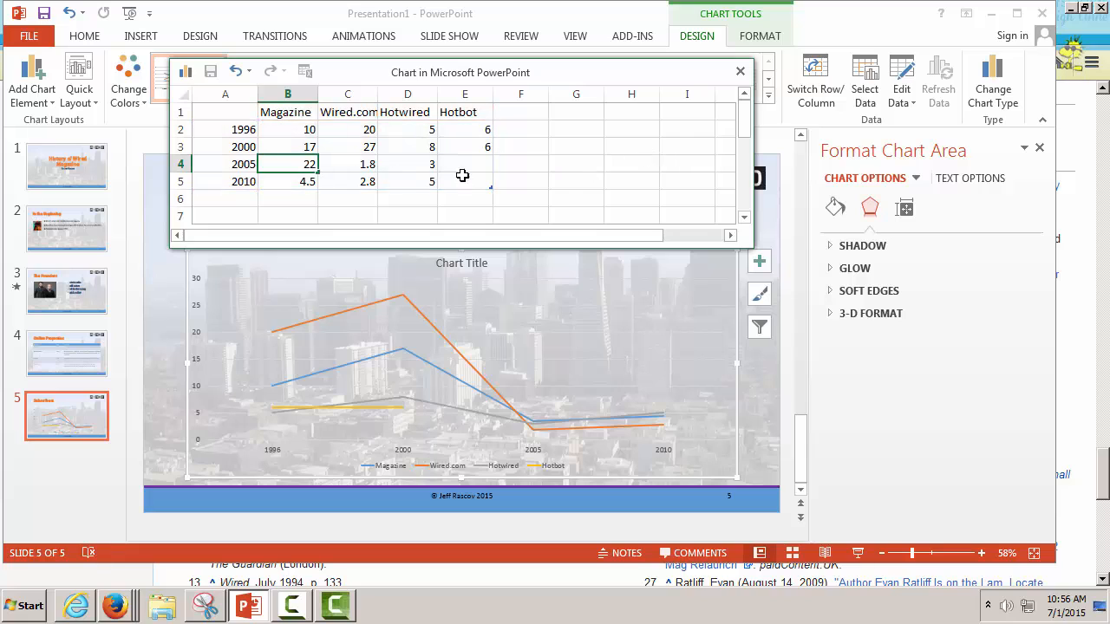
{"action": "left_click", "coordinate": [364, 165]}
{"action": "left_click", "coordinate": [373, 164]}
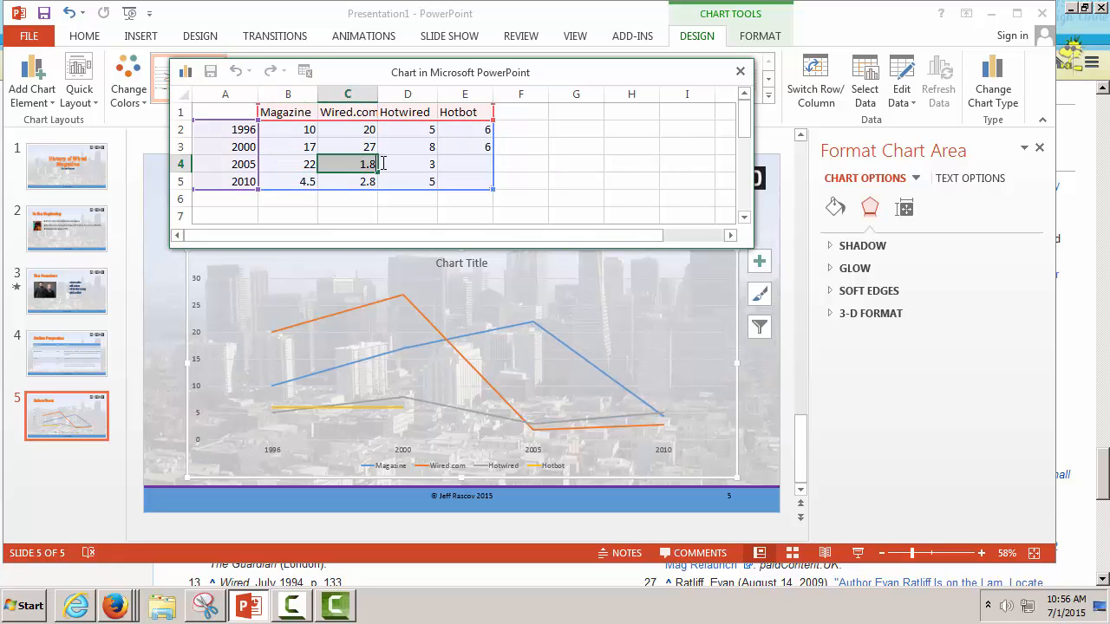
{"action": "type", "text": "2"}
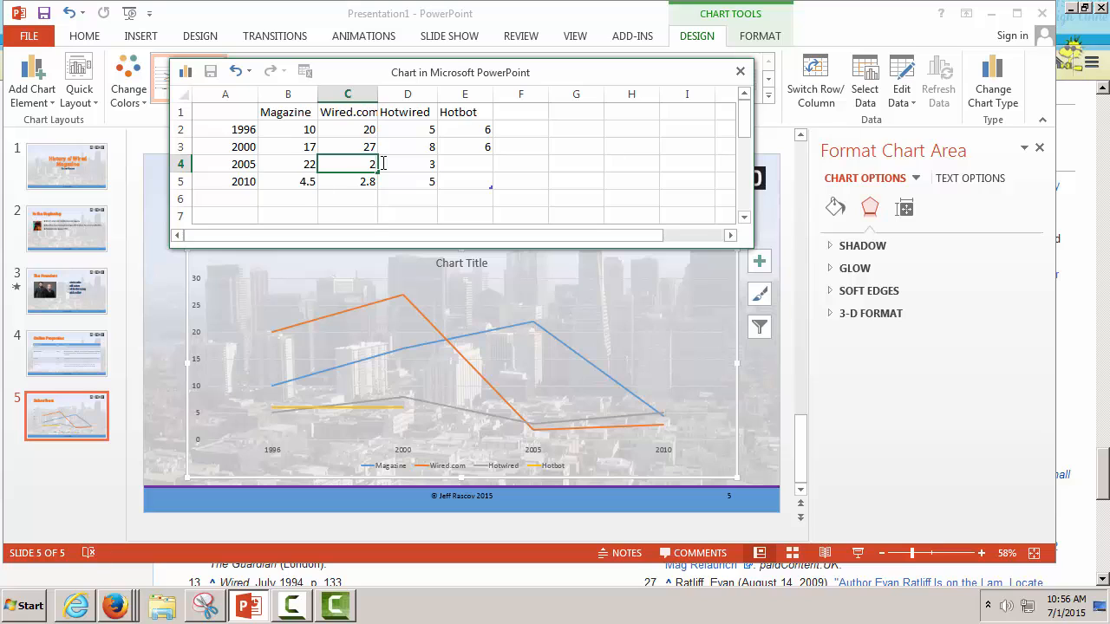
{"action": "type", "text": "0"}
Set the 2005 values to 4 for Hotwired and 8 for Hotbot
{"action": "left_click", "coordinate": [431, 164]}
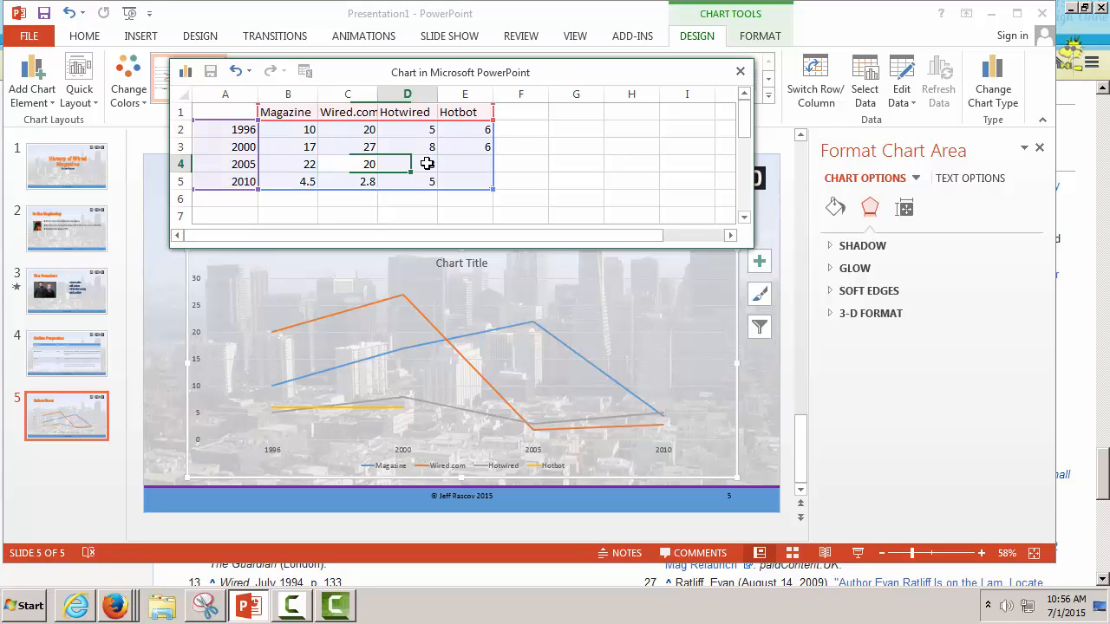
{"action": "left_click", "coordinate": [432, 164]}
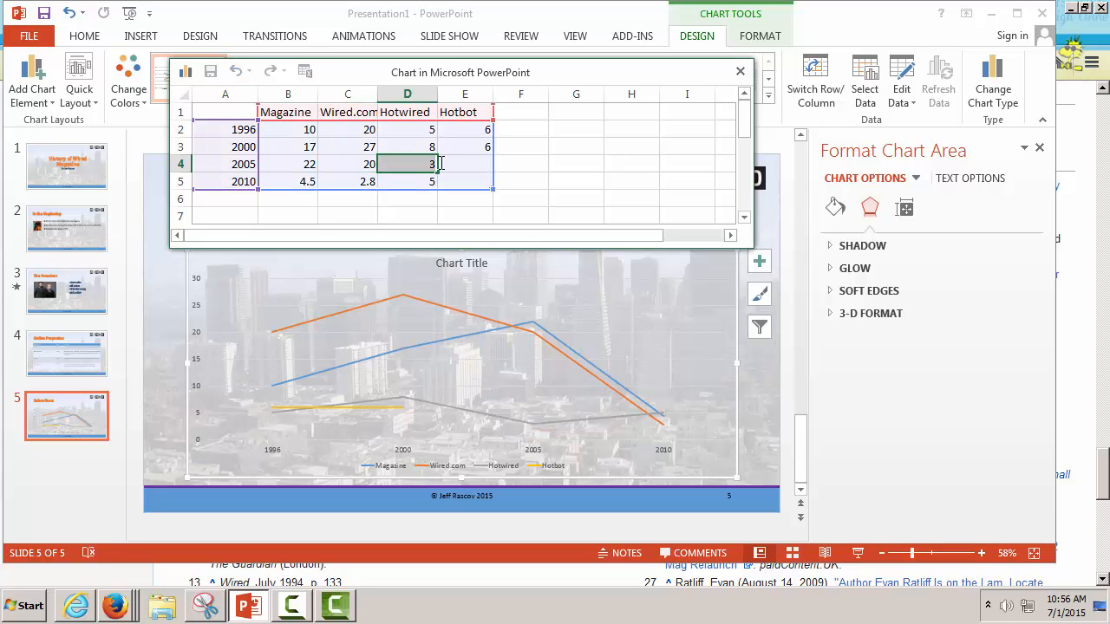
{"action": "type", "text": "4"}
{"action": "left_click", "coordinate": [475, 164]}
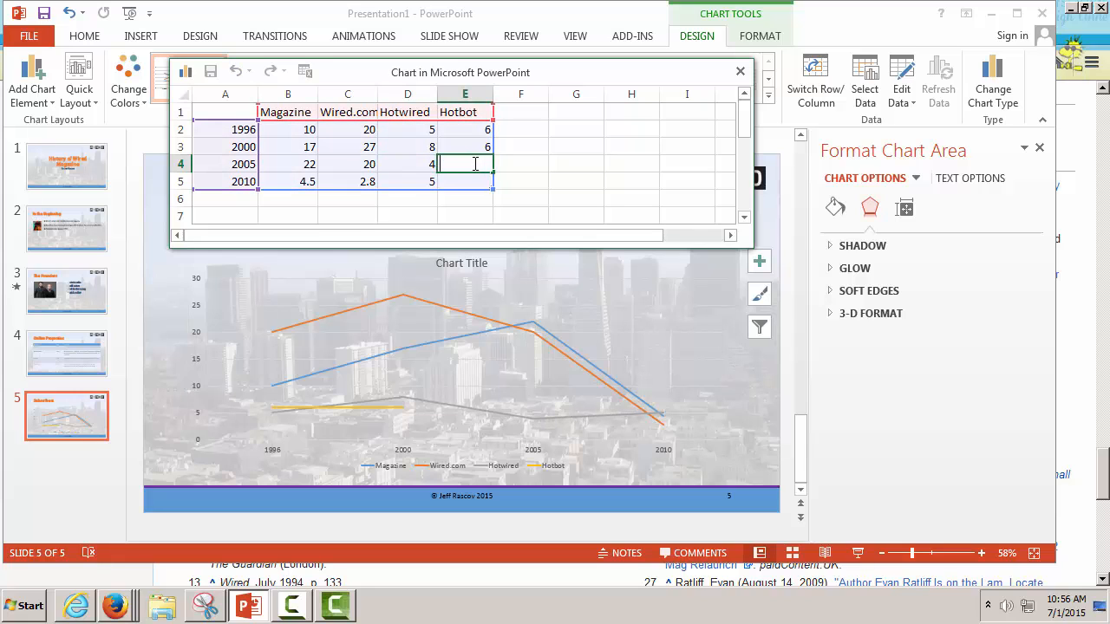
{"action": "type", "text": "8"}
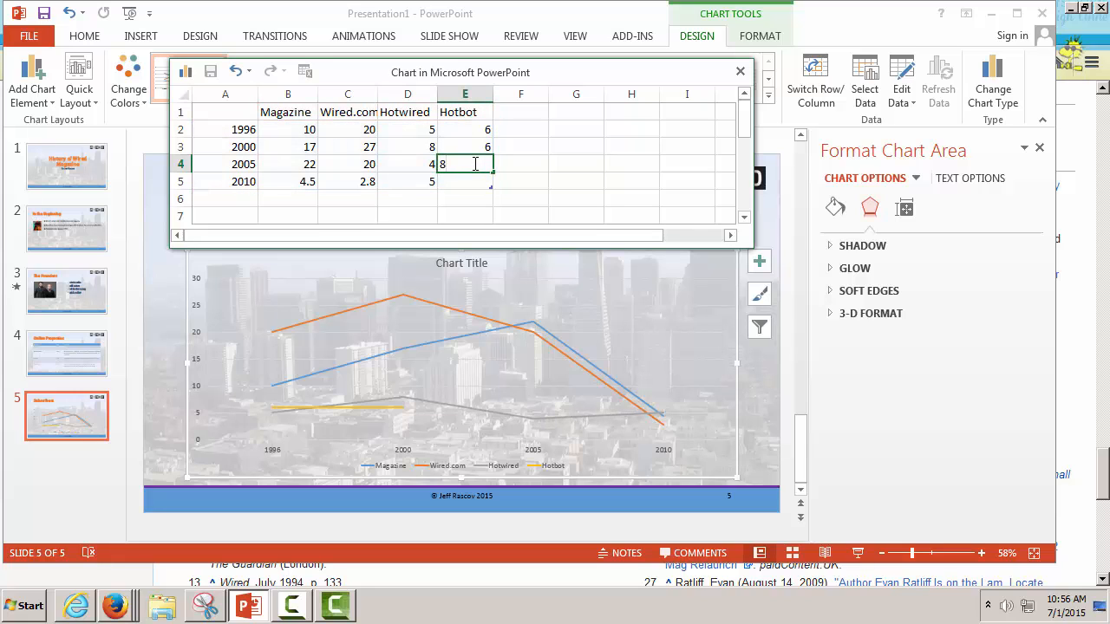
Set the 2010 values to 4 for Magazine and 2 for Wired.com
{"action": "left_click", "coordinate": [308, 186]}
{"action": "double_click", "coordinate": [310, 184]}
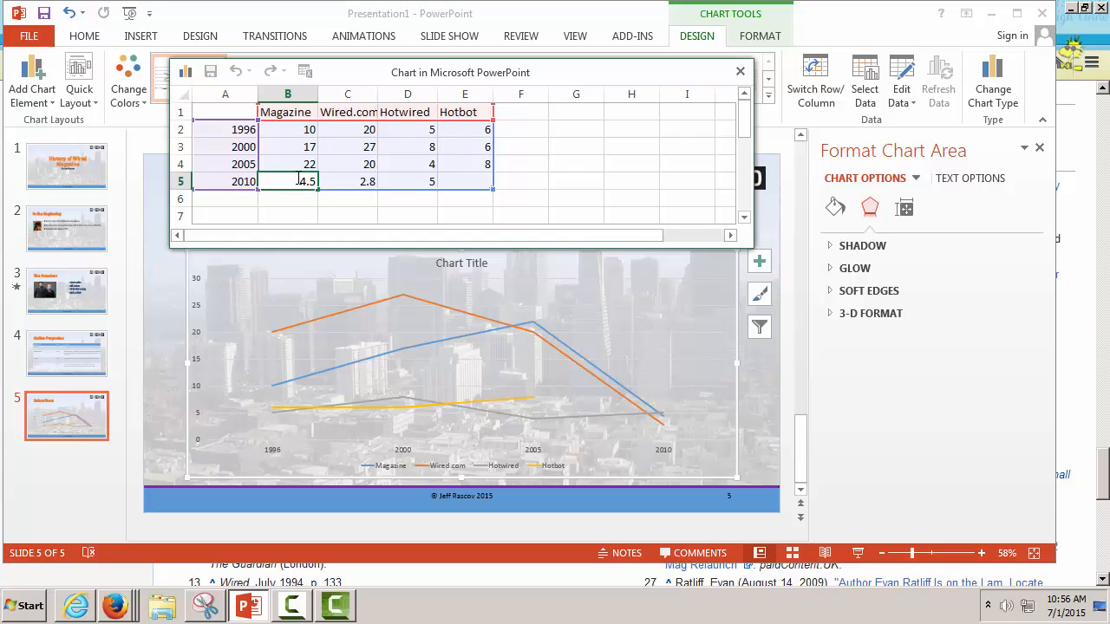
{"action": "double_click", "coordinate": [321, 179]}
{"action": "type", "text": "4"}
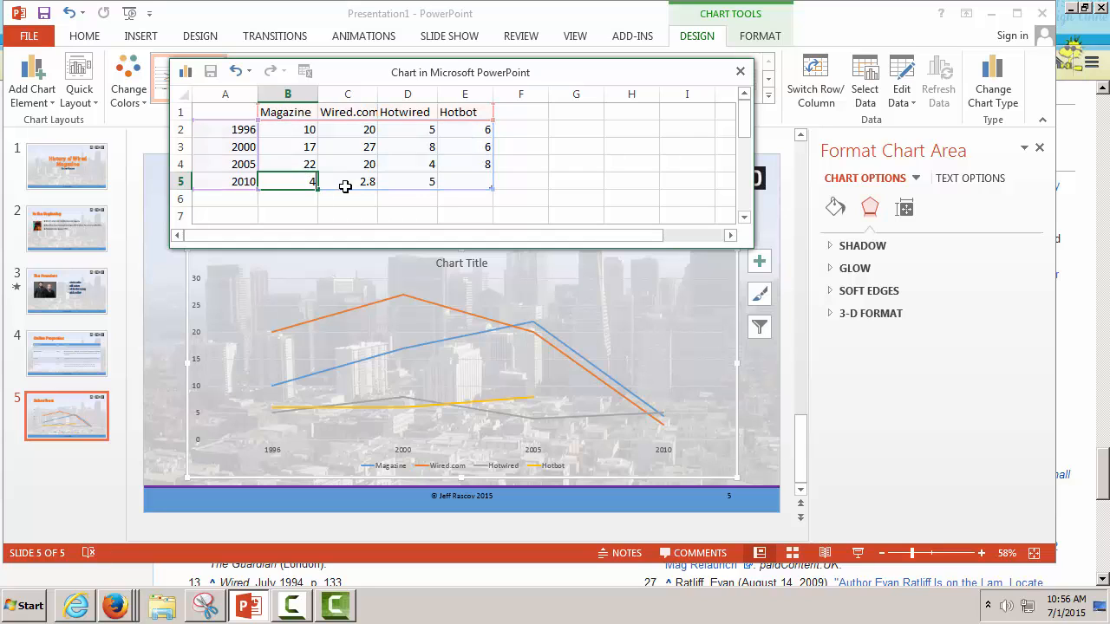
{"action": "double_click", "coordinate": [357, 181]}
{"action": "double_click", "coordinate": [387, 180]}
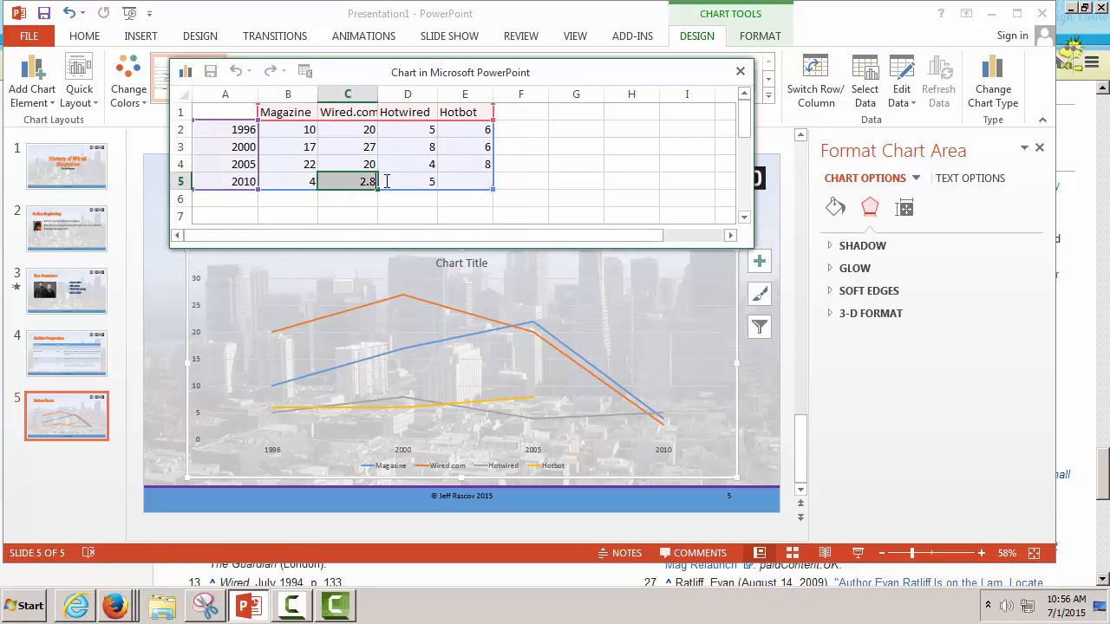
{"action": "type", "text": "2"}
Set the 2010 values to 0 for Hotwired and 1 for Hotbot, and close the chart data sheet
{"action": "left_click", "coordinate": [423, 178]}
{"action": "double_click", "coordinate": [423, 177]}
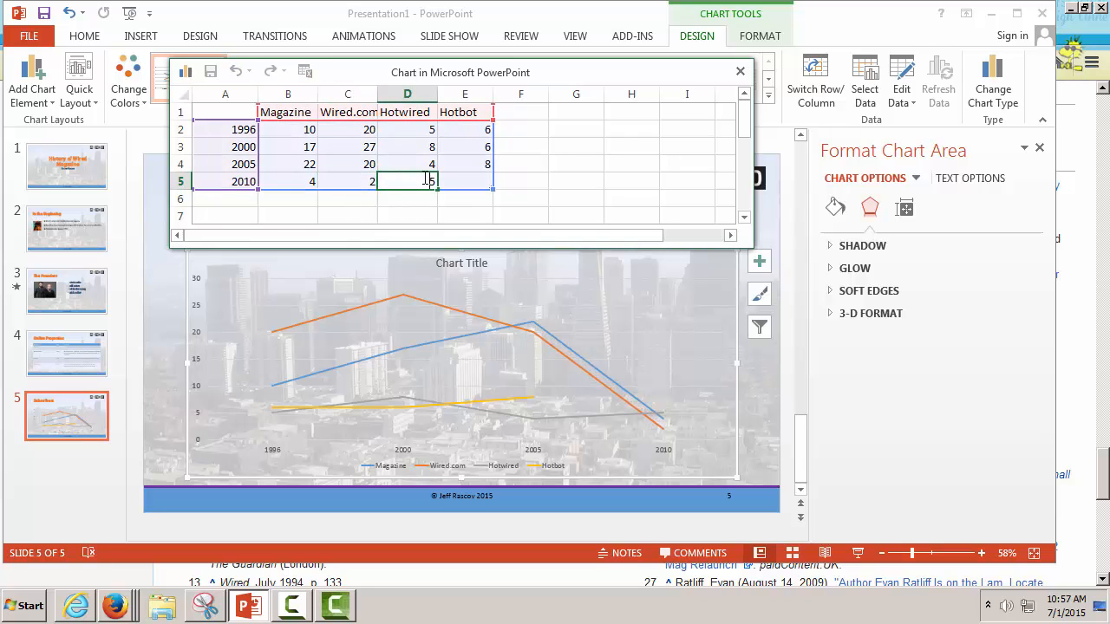
{"action": "double_click", "coordinate": [447, 178]}
{"action": "type", "text": "0"}
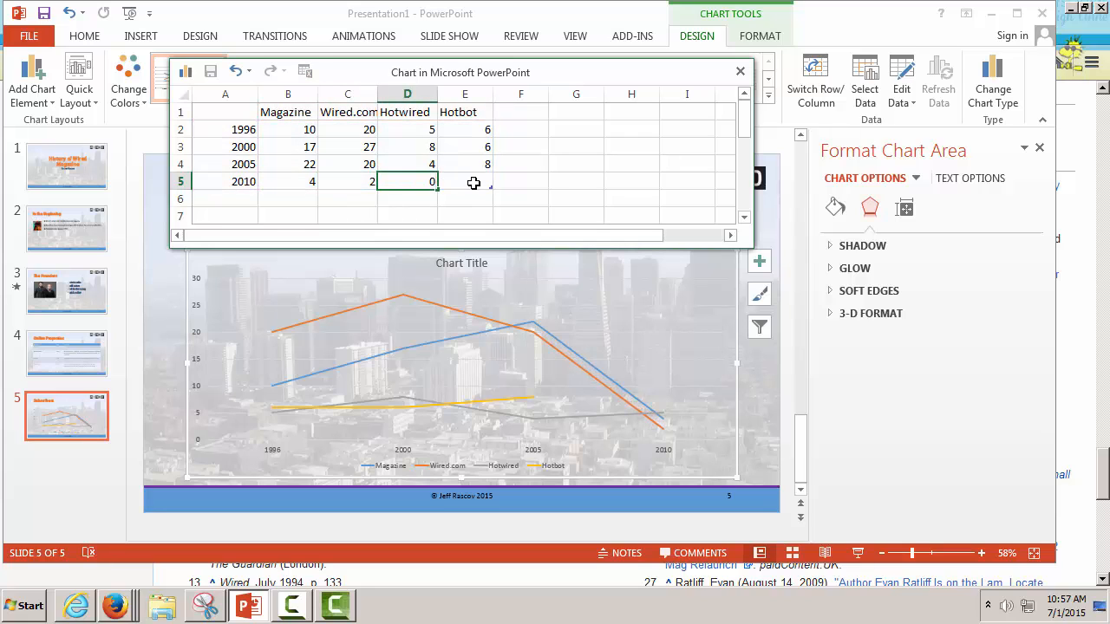
{"action": "double_click", "coordinate": [482, 179]}
{"action": "type", "text": "1"}
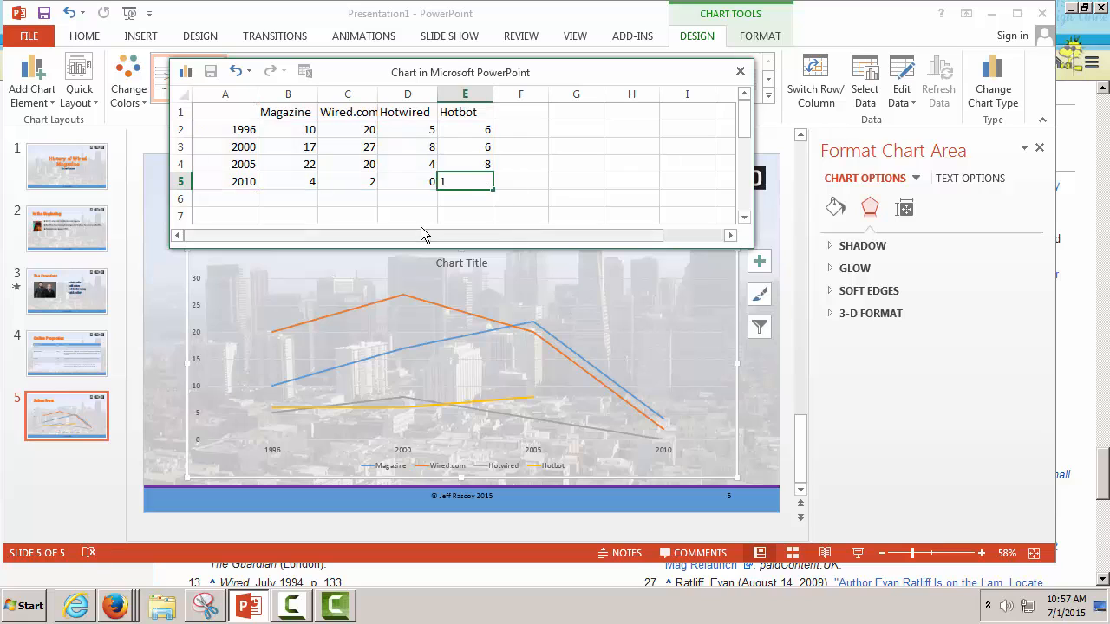
{"action": "left_click", "coordinate": [391, 196]}
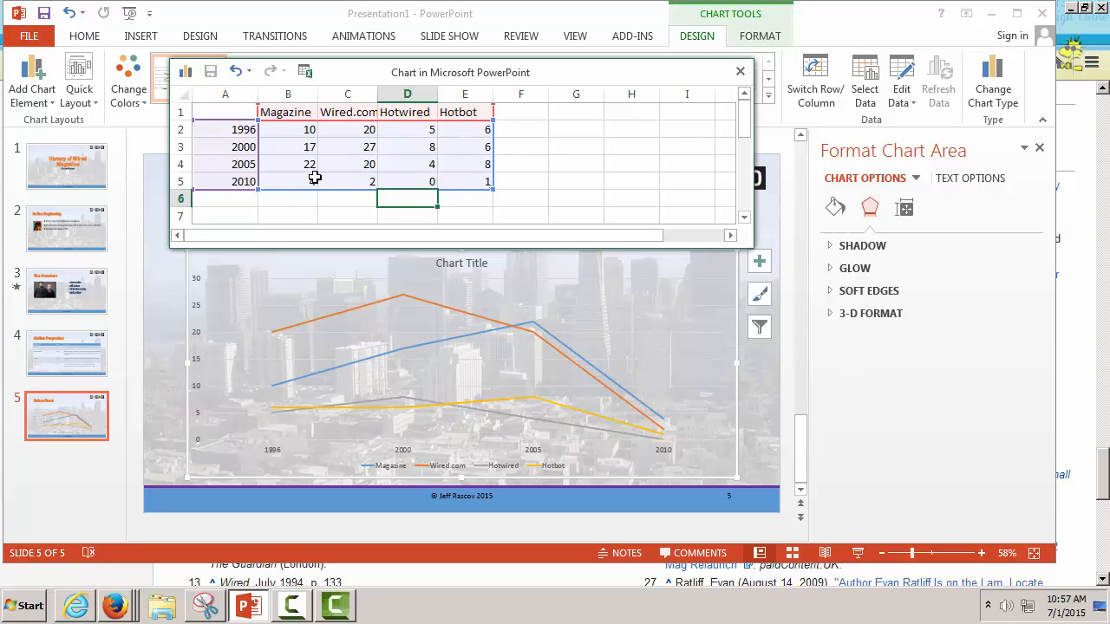
{"action": "left_click", "coordinate": [740, 72]}
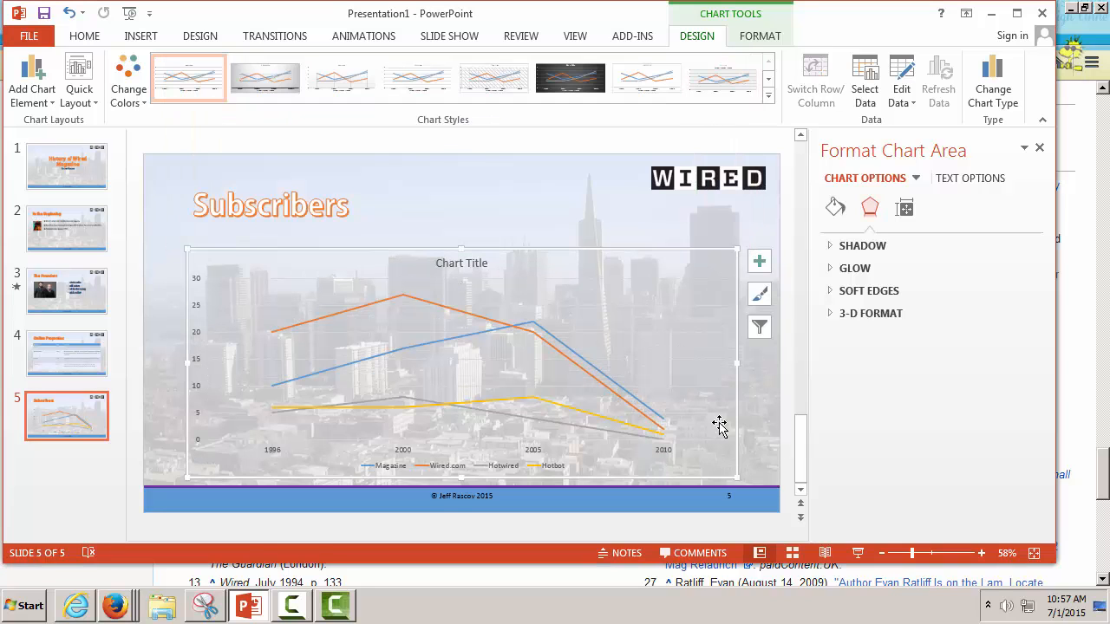
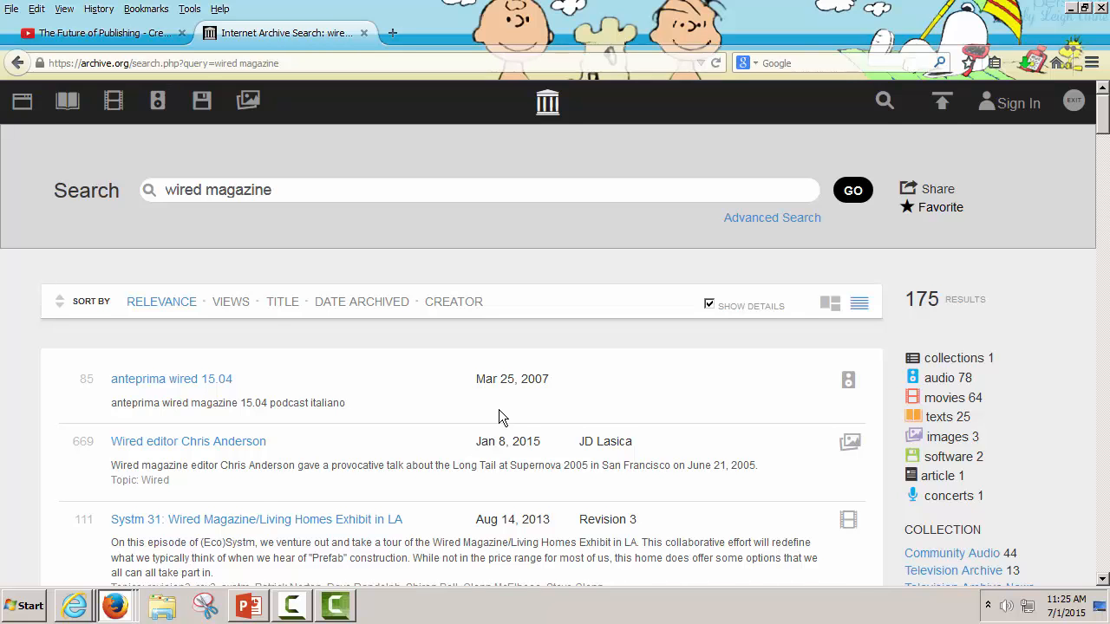
In the Internet Archive results for wired magazine, open "The WIRED CD: Rip. Sample. Mash. Share." and sample its first track, Now Get Busy
{"action": "scroll", "coordinate": [498, 410], "scroll_direction": "down", "scroll_amount": 2}
{"action": "scroll", "coordinate": [478, 350], "scroll_direction": "down", "scroll_amount": 4}
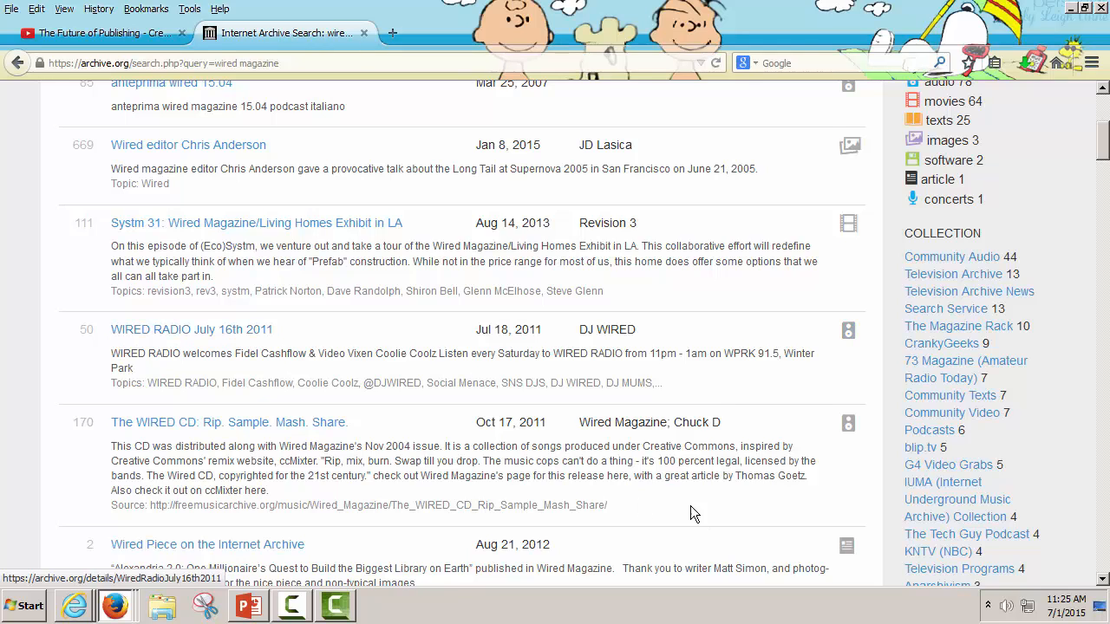
{"action": "left_click", "coordinate": [280, 423]}
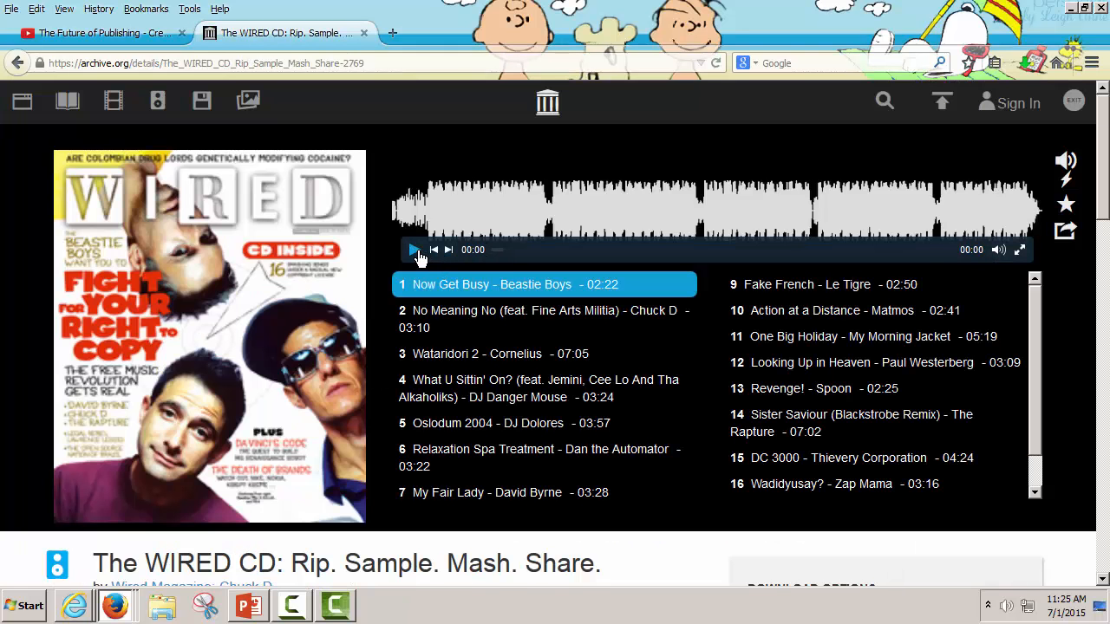
{"action": "left_click", "coordinate": [416, 251]}
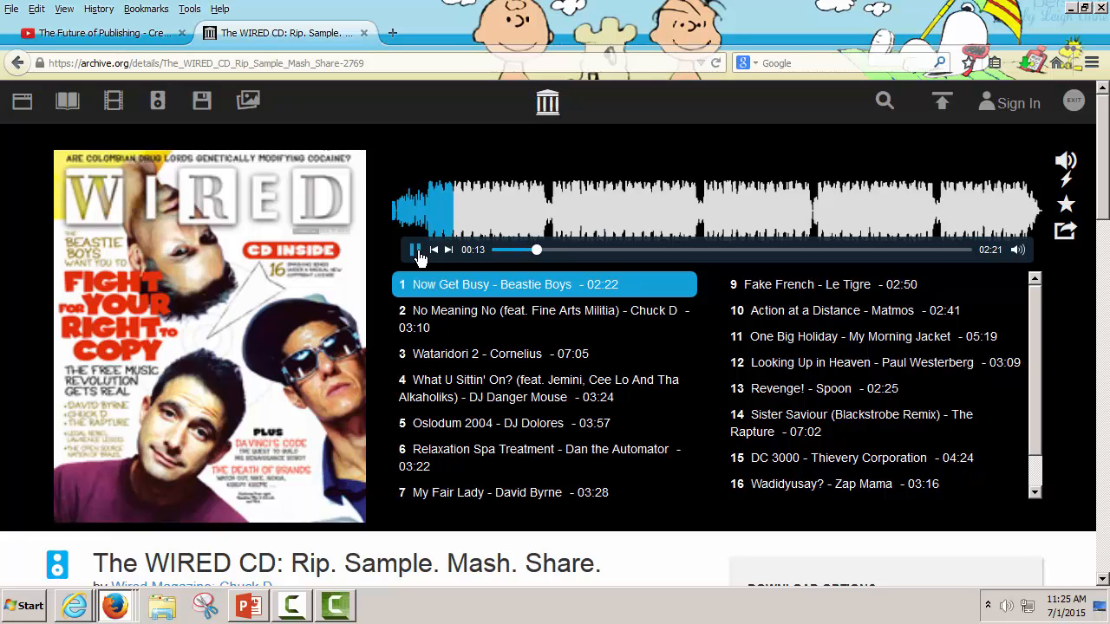
{"action": "left_click", "coordinate": [417, 251]}
Sample track 3, Wataridori 2, pause it, and return to the wired magazine search results
{"action": "left_click", "coordinate": [537, 355]}
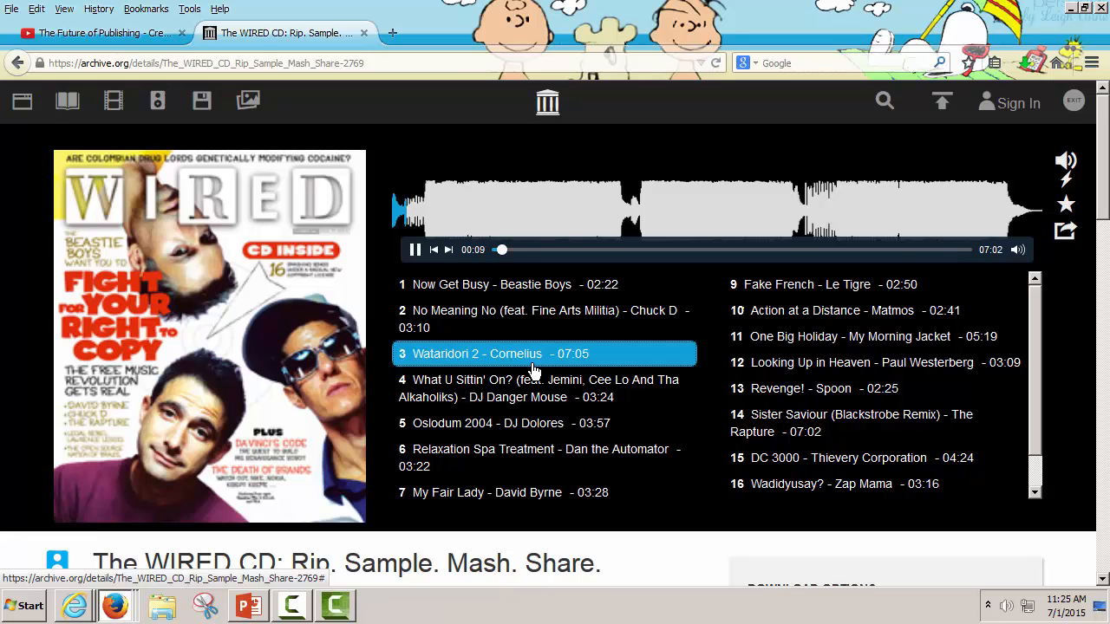
{"action": "left_click", "coordinate": [418, 250]}
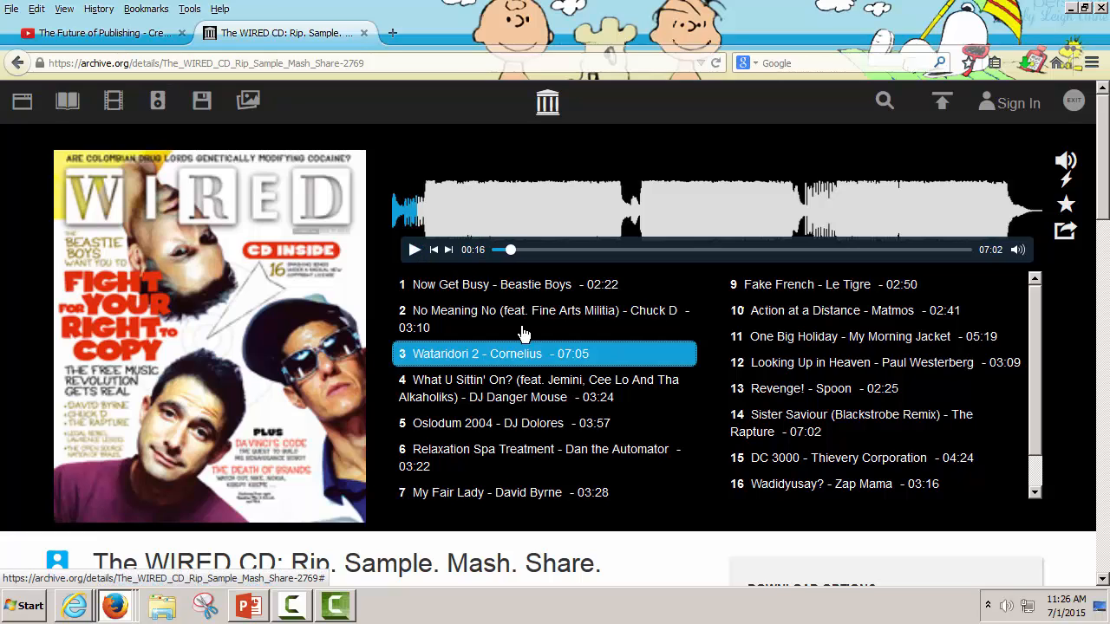
{"action": "left_click", "coordinate": [19, 64]}
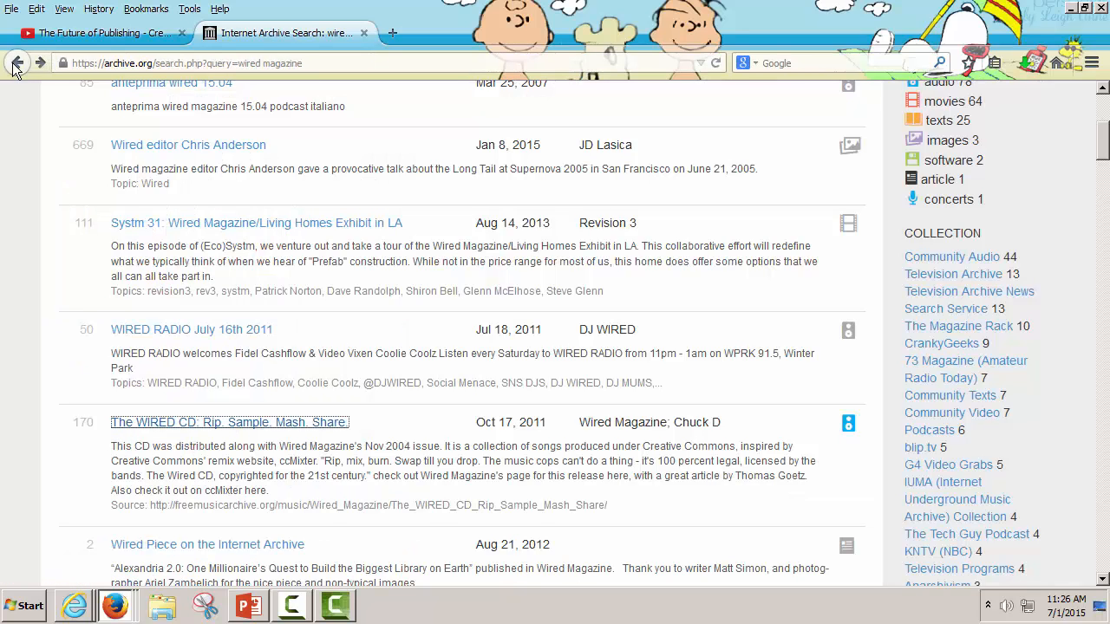
Sample the audio of "WIRED RADIO July 16th 2011" and return to the wired magazine search results
{"action": "left_click", "coordinate": [243, 330]}
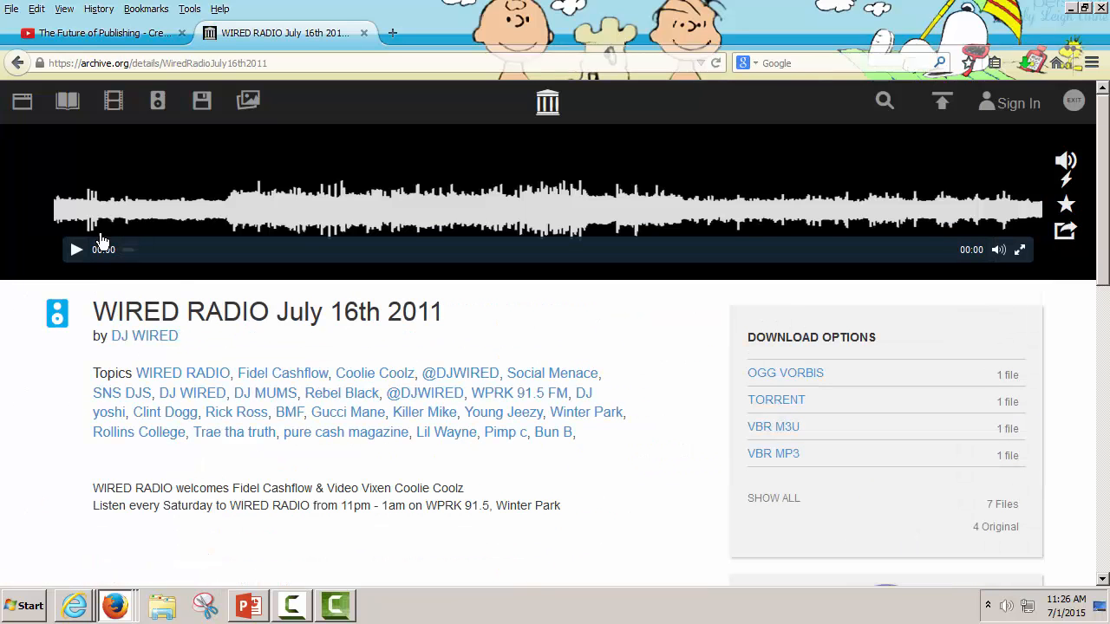
{"action": "left_click", "coordinate": [77, 250]}
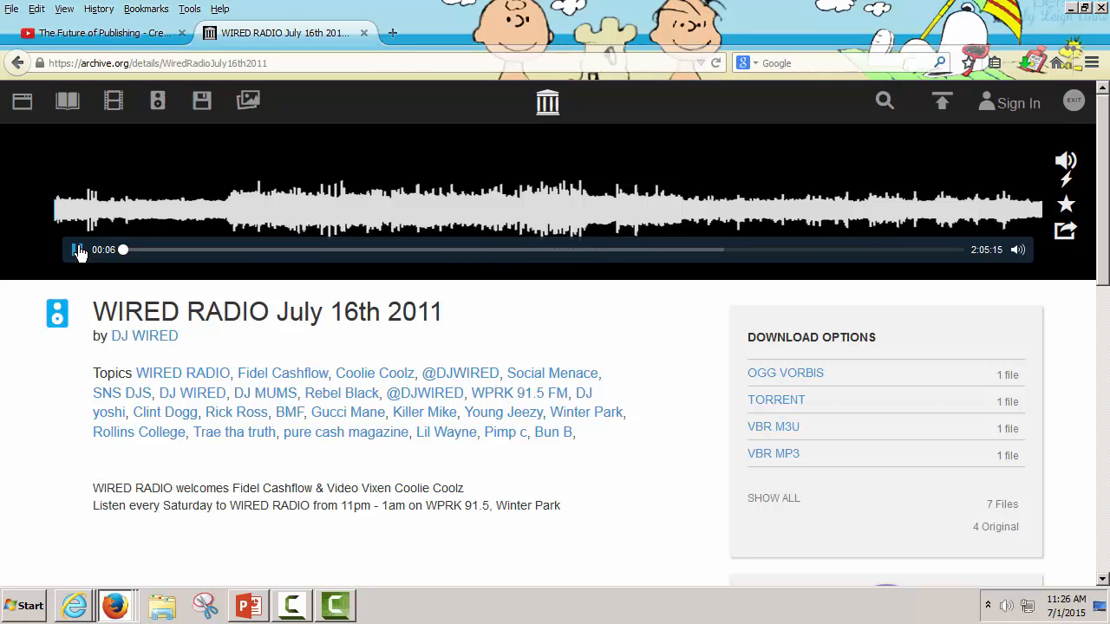
{"action": "left_click", "coordinate": [18, 62]}
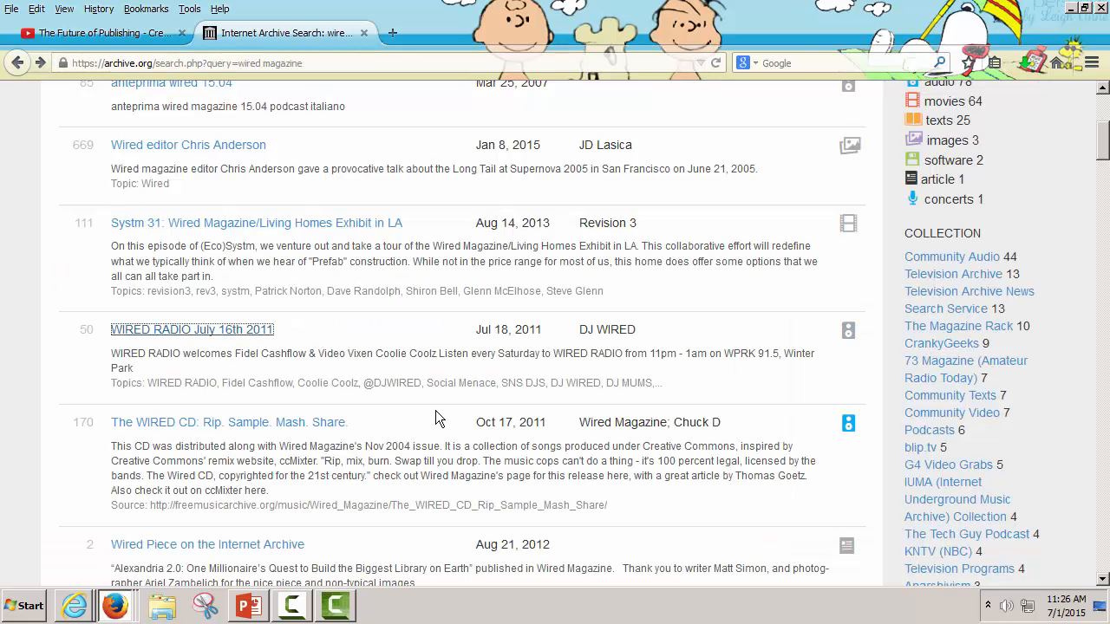
Sample the "Government crackers code Internet virus Flame & Stuxnet" radio recording and return to the search results
{"action": "scroll", "coordinate": [581, 368], "scroll_direction": "down", "scroll_amount": 3}
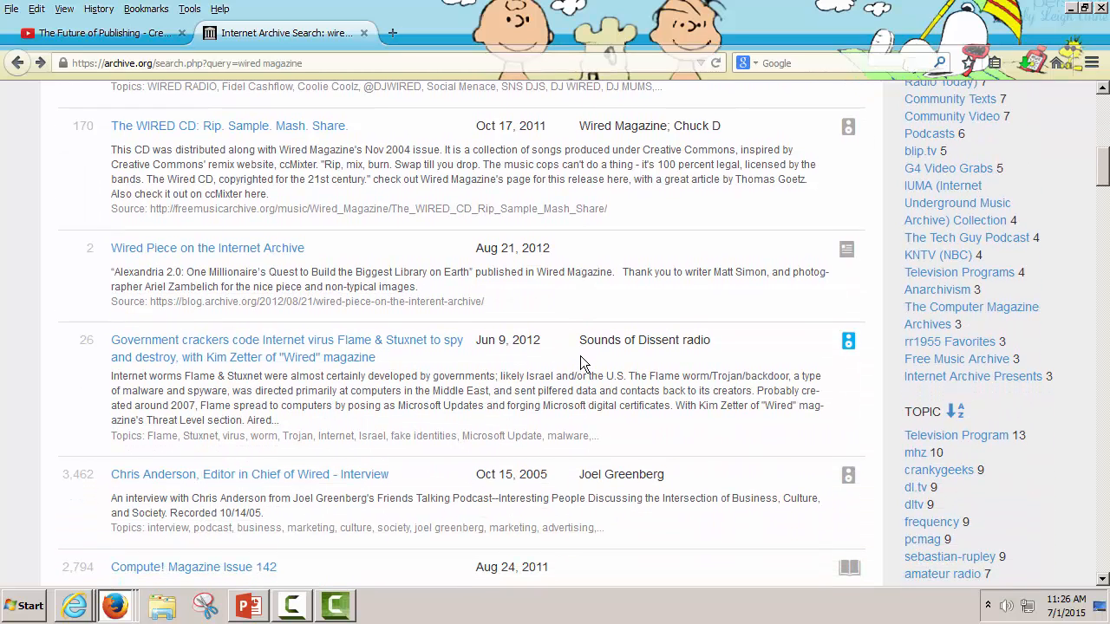
{"action": "left_click", "coordinate": [325, 364]}
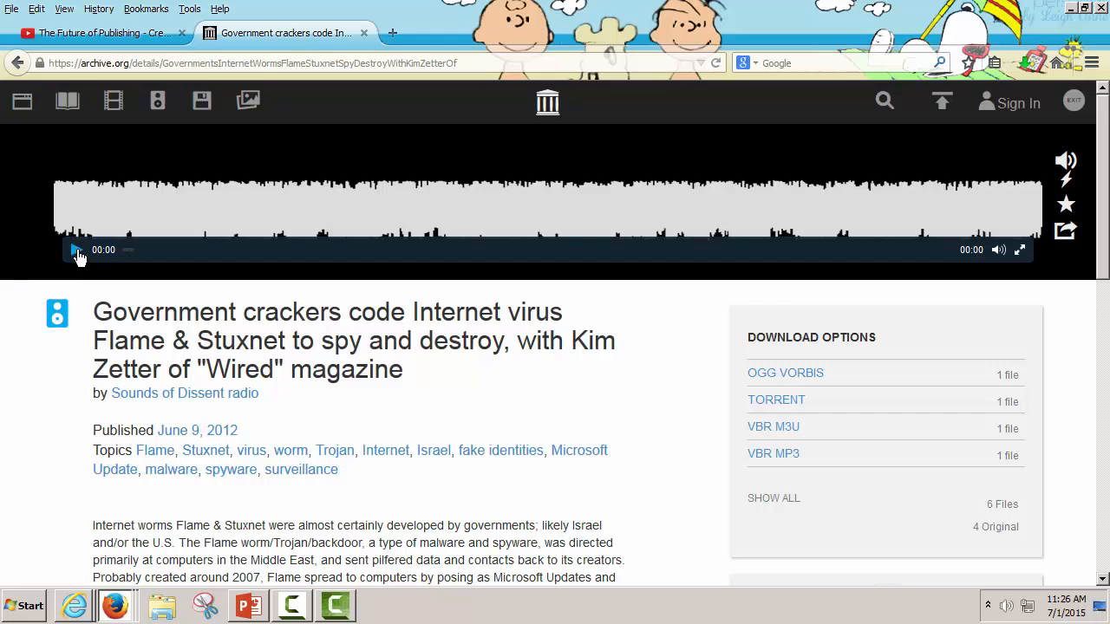
{"action": "left_click", "coordinate": [76, 250]}
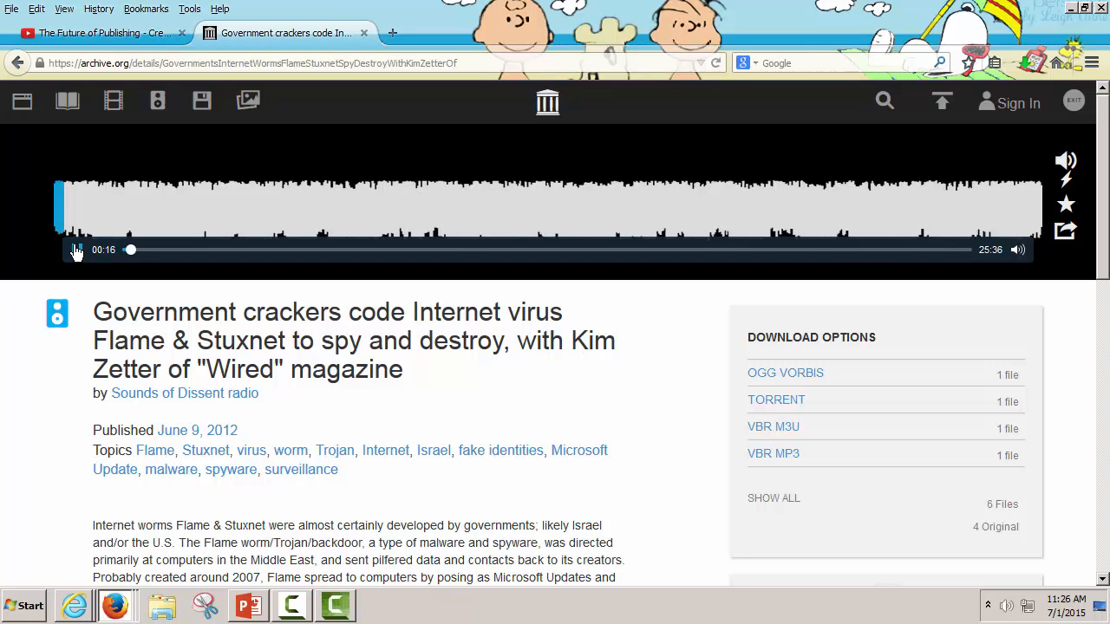
{"action": "left_click", "coordinate": [18, 62]}
Open "Chris Anderson, Editor in Chief of Wired - Interview", sample its 96KBPS MP3, and return to the search results
{"action": "scroll", "coordinate": [493, 394], "scroll_direction": "down", "scroll_amount": 4}
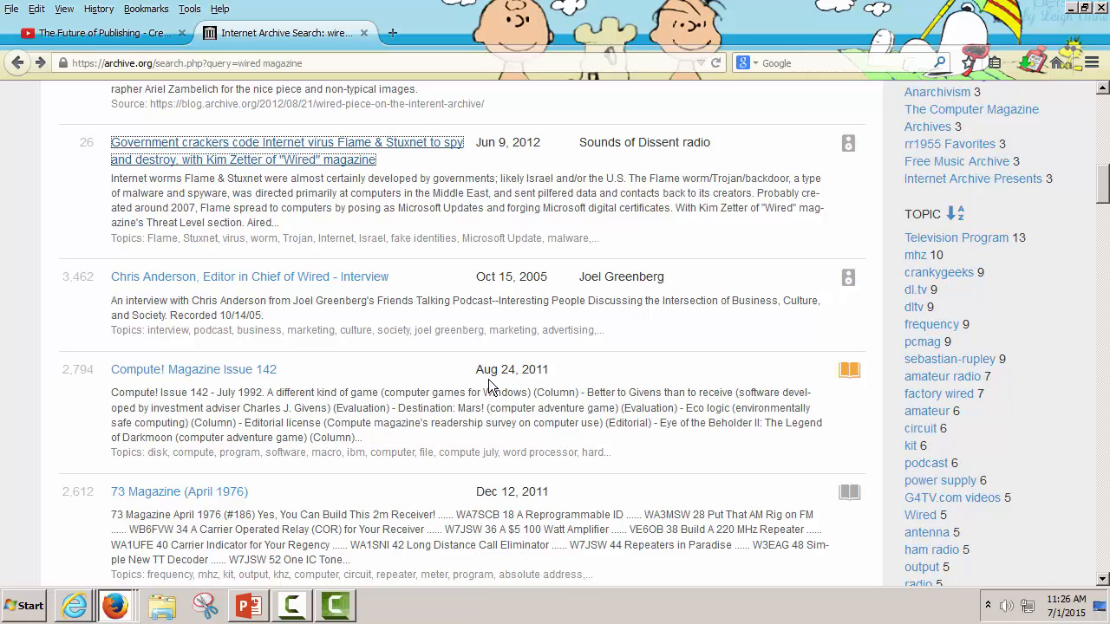
{"action": "left_click", "coordinate": [318, 279]}
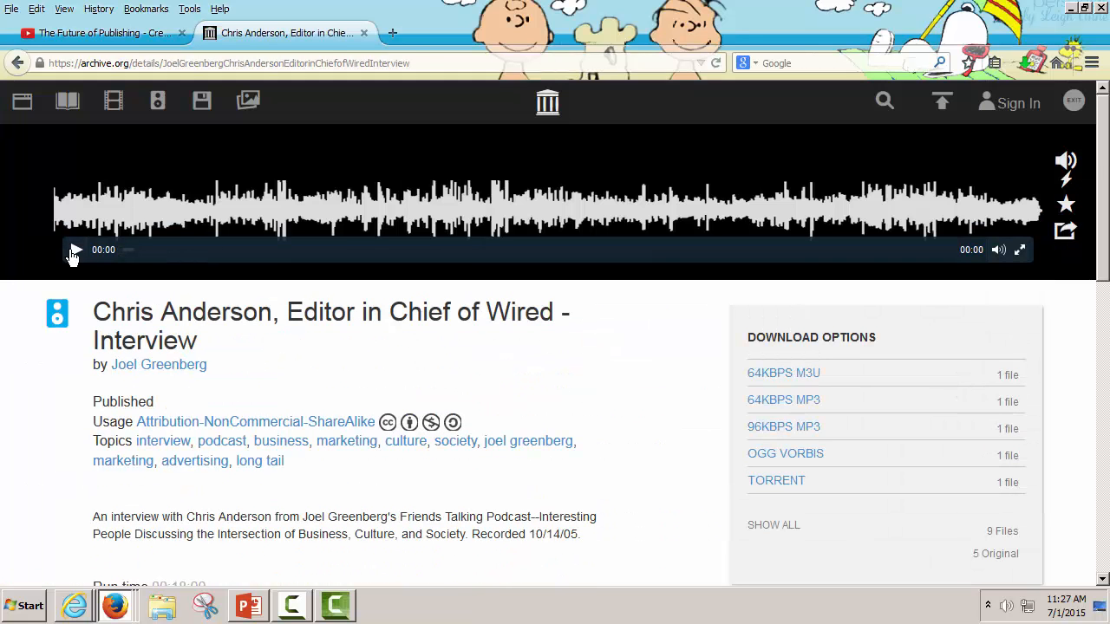
{"action": "left_click", "coordinate": [76, 252]}
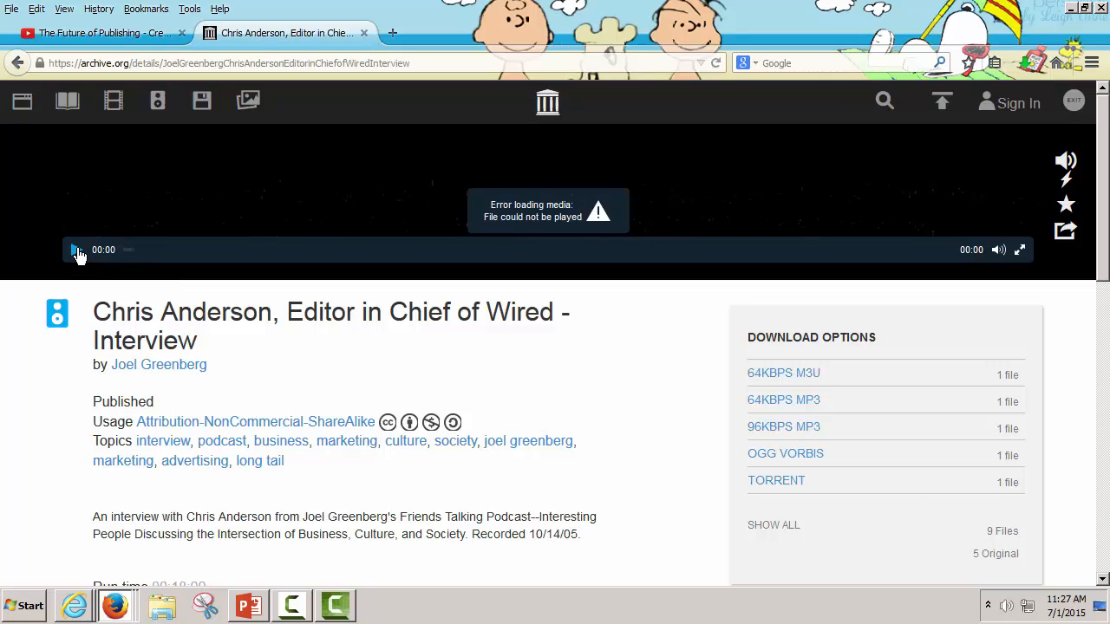
{"action": "left_click", "coordinate": [793, 434]}
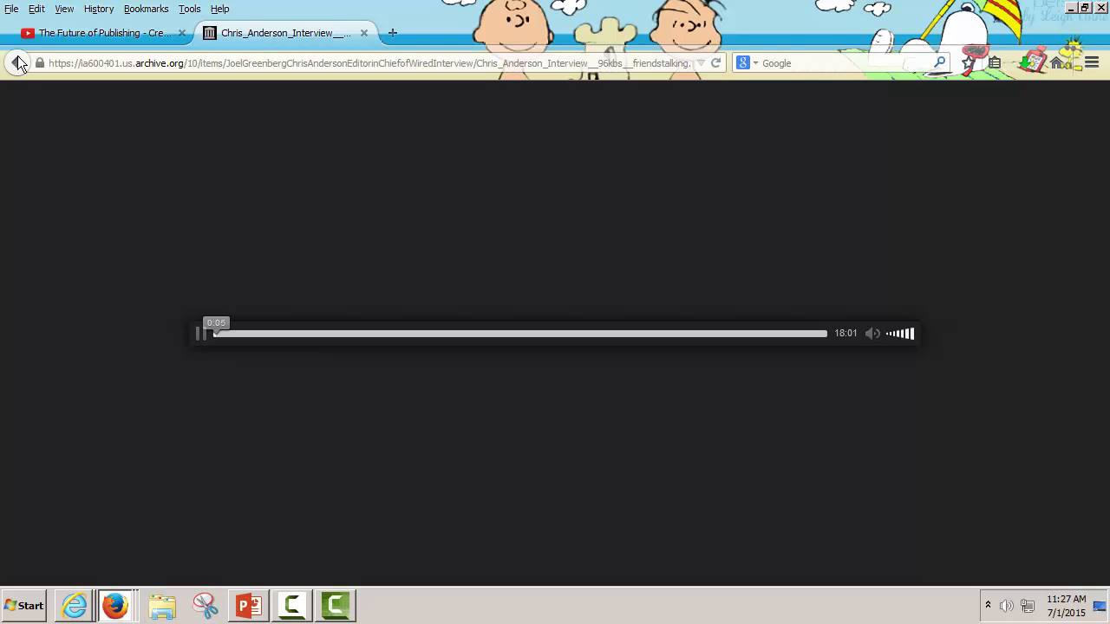
{"action": "left_click", "coordinate": [17, 62]}
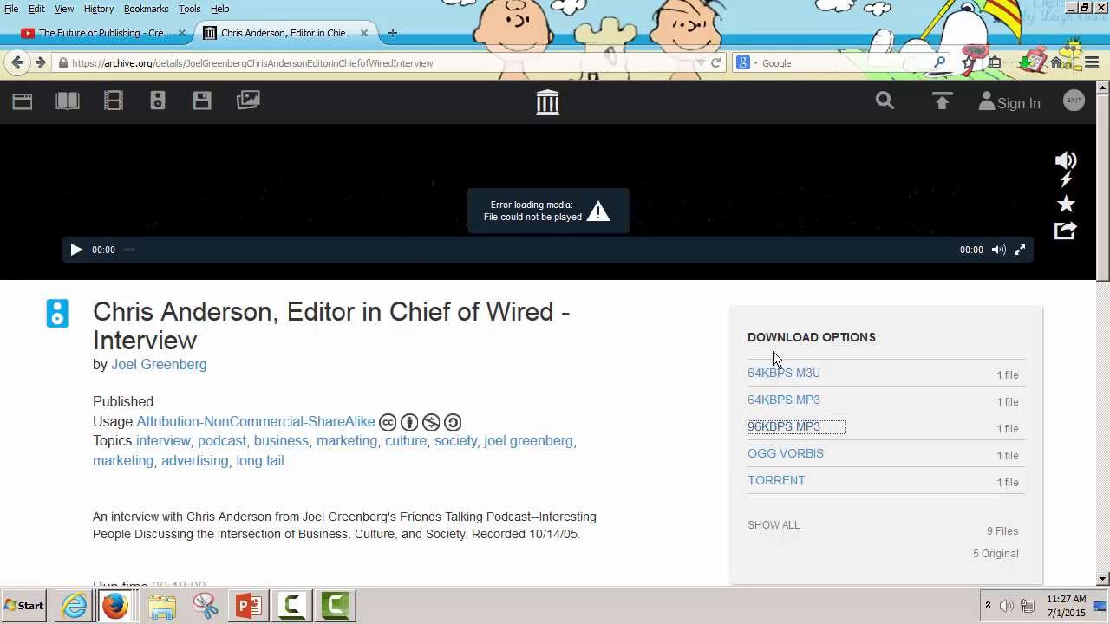
{"action": "left_click", "coordinate": [17, 62]}
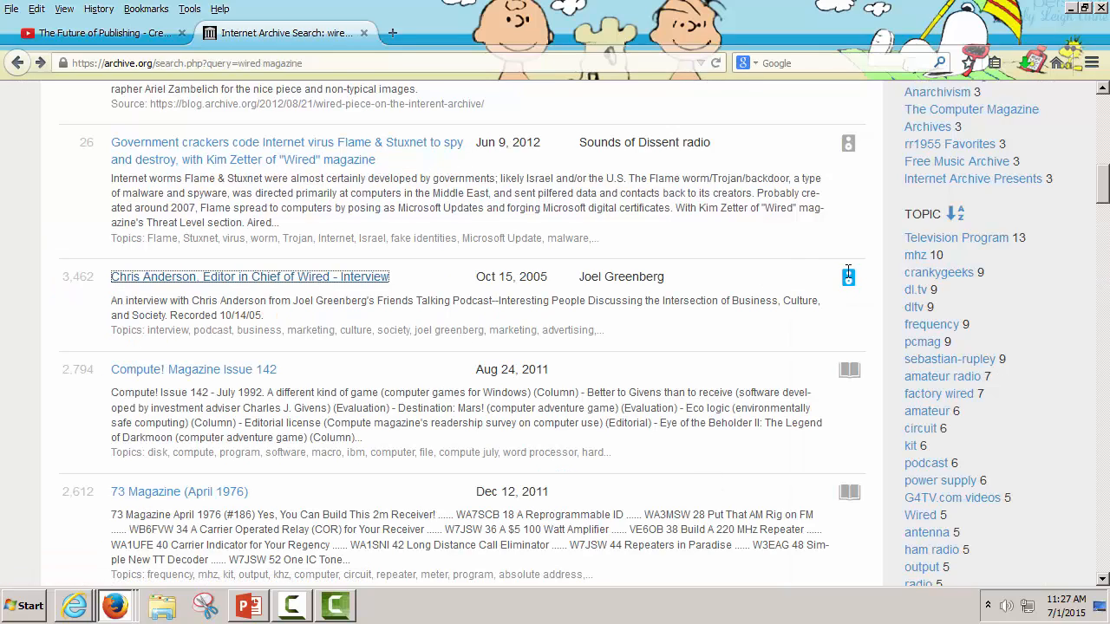
Save the 96KBPS MP3 of the "Chris Anderson, Editor in Chief of Wired - Interview" item to the Desktop
{"action": "scroll", "coordinate": [410, 343], "scroll_direction": "down", "scroll_amount": 6}
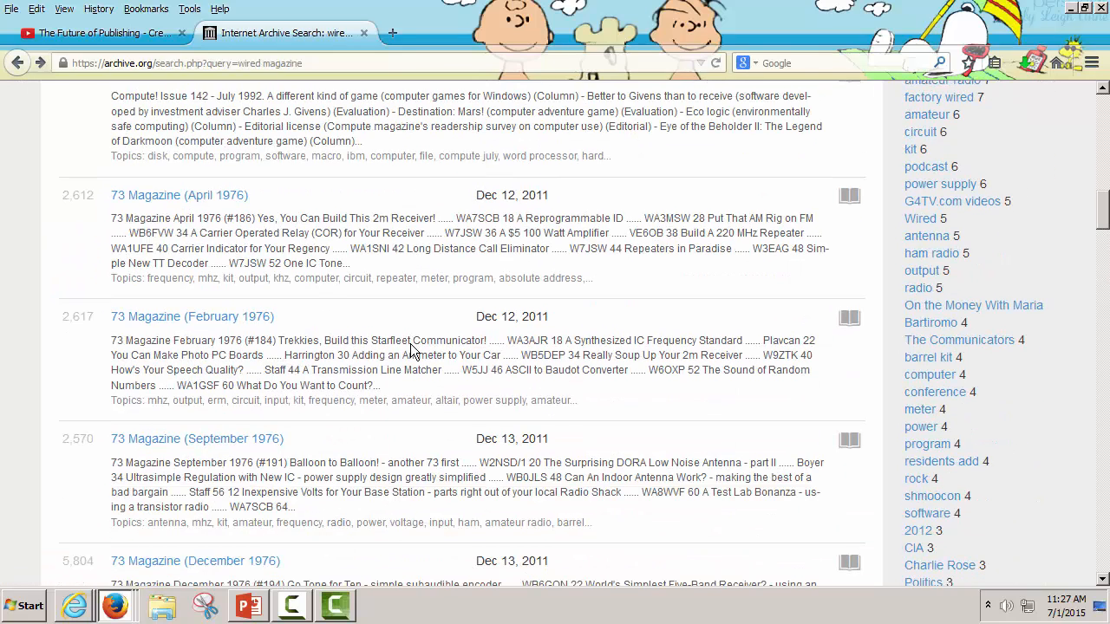
{"action": "scroll", "coordinate": [410, 343], "scroll_direction": "down", "scroll_amount": 8}
{"action": "scroll", "coordinate": [411, 345], "scroll_direction": "down", "scroll_amount": 8}
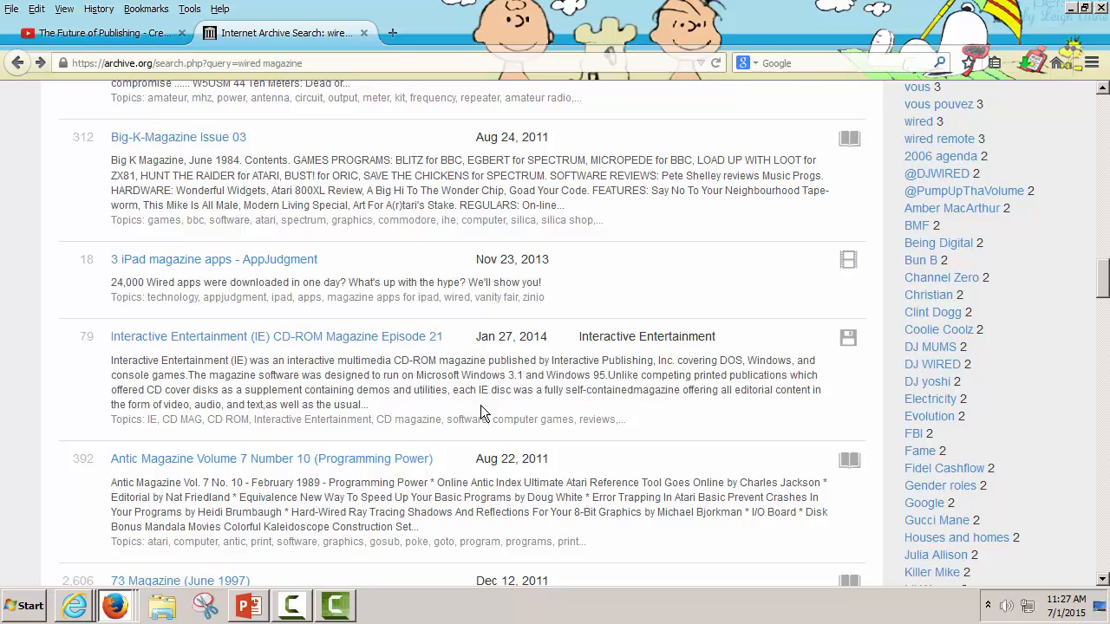
{"action": "scroll", "coordinate": [483, 409], "scroll_direction": "up", "scroll_amount": 10}
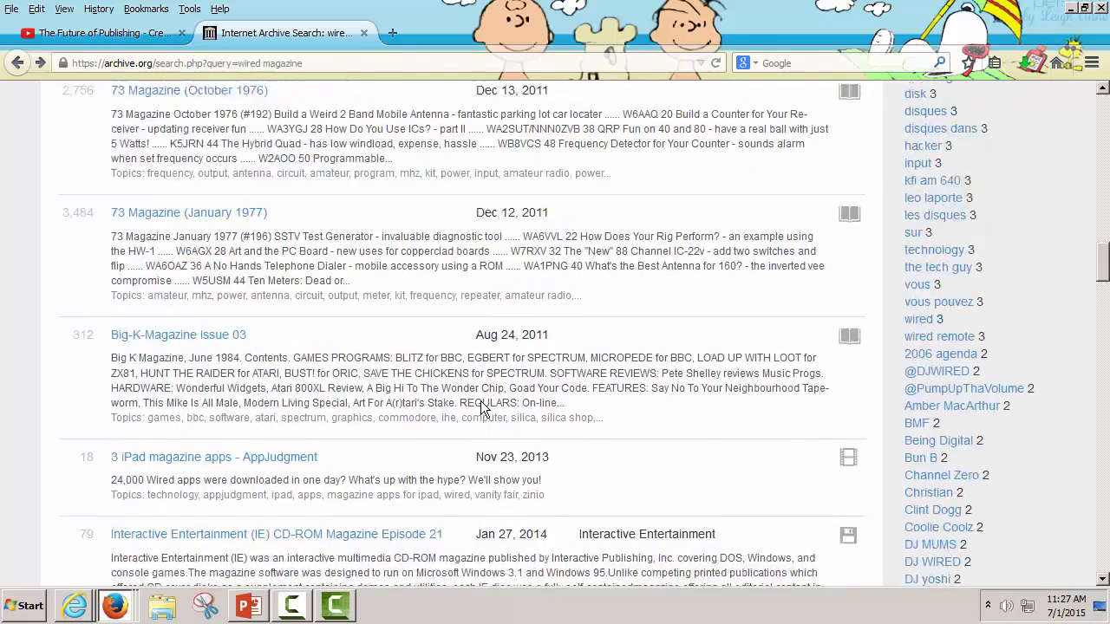
{"action": "scroll", "coordinate": [482, 402], "scroll_direction": "up", "scroll_amount": 8}
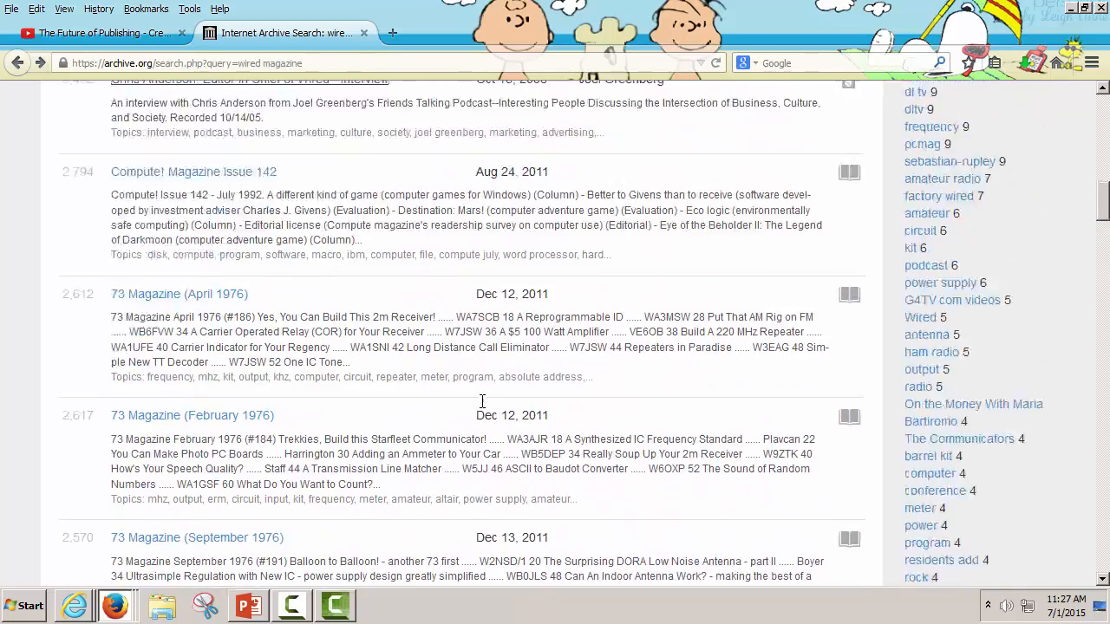
{"action": "scroll", "coordinate": [483, 395], "scroll_direction": "up", "scroll_amount": 2}
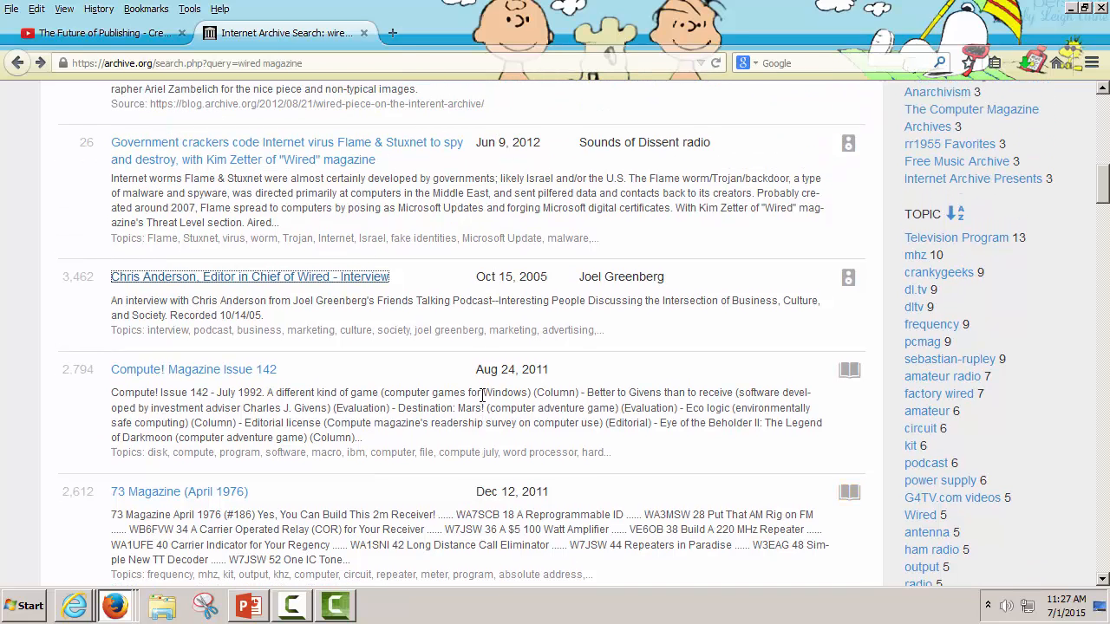
{"action": "left_click", "coordinate": [317, 278]}
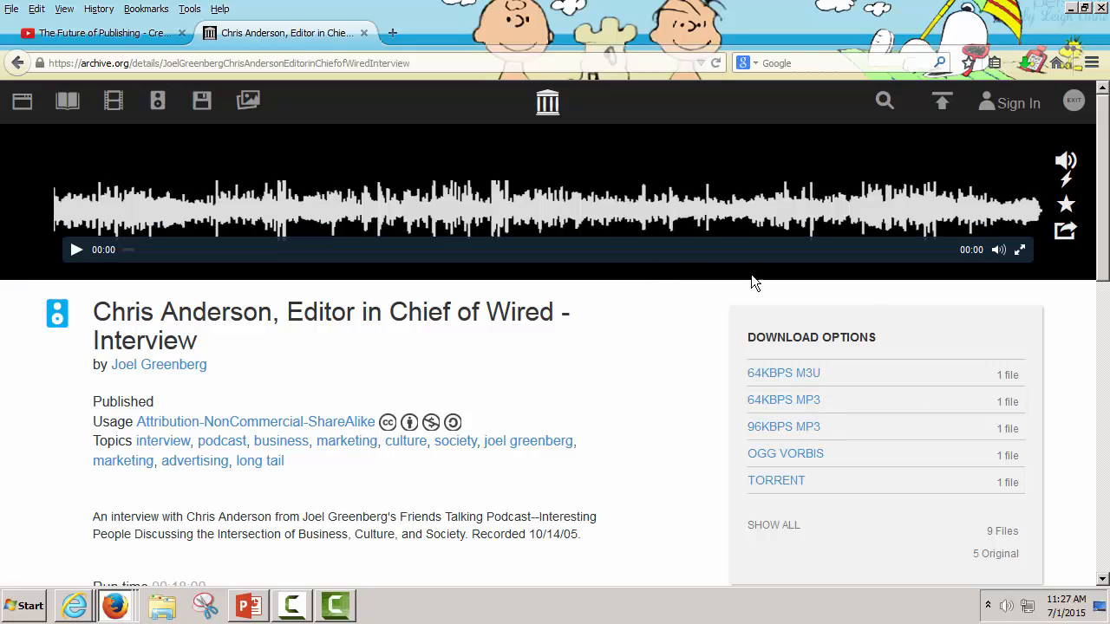
{"action": "right_click", "coordinate": [805, 433]}
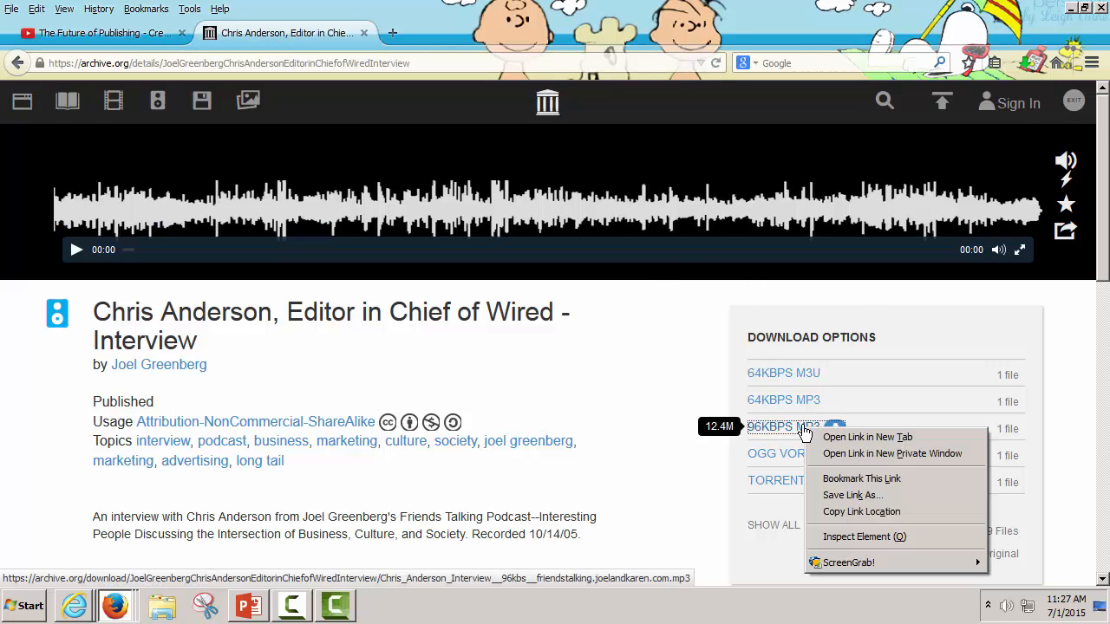
{"action": "left_click", "coordinate": [843, 495]}
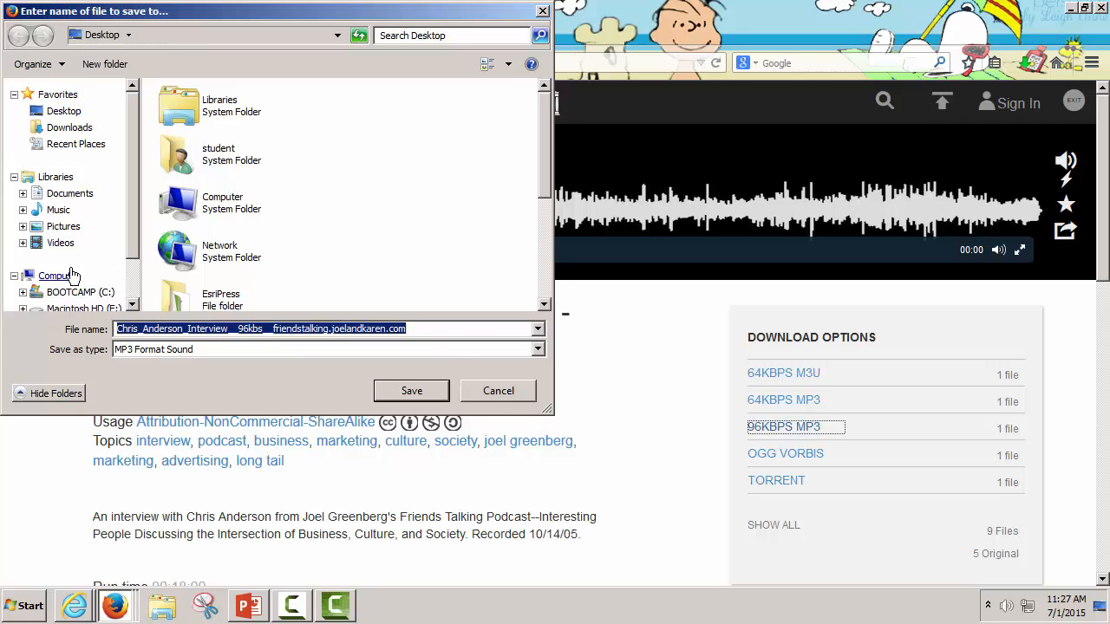
{"action": "left_click", "coordinate": [59, 112]}
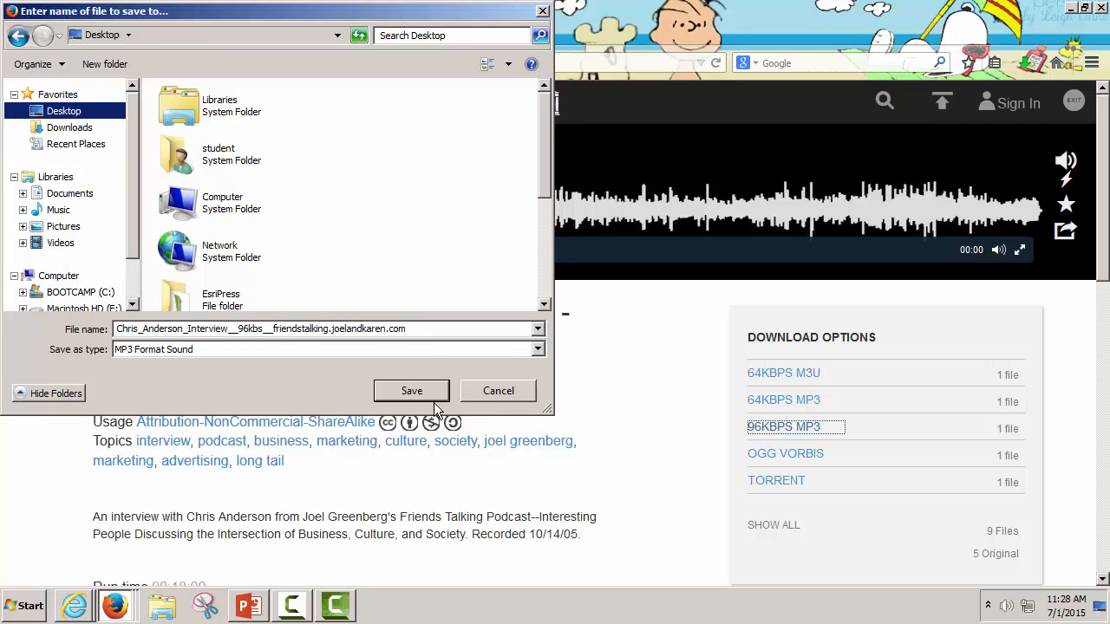
{"action": "left_click", "coordinate": [413, 391]}
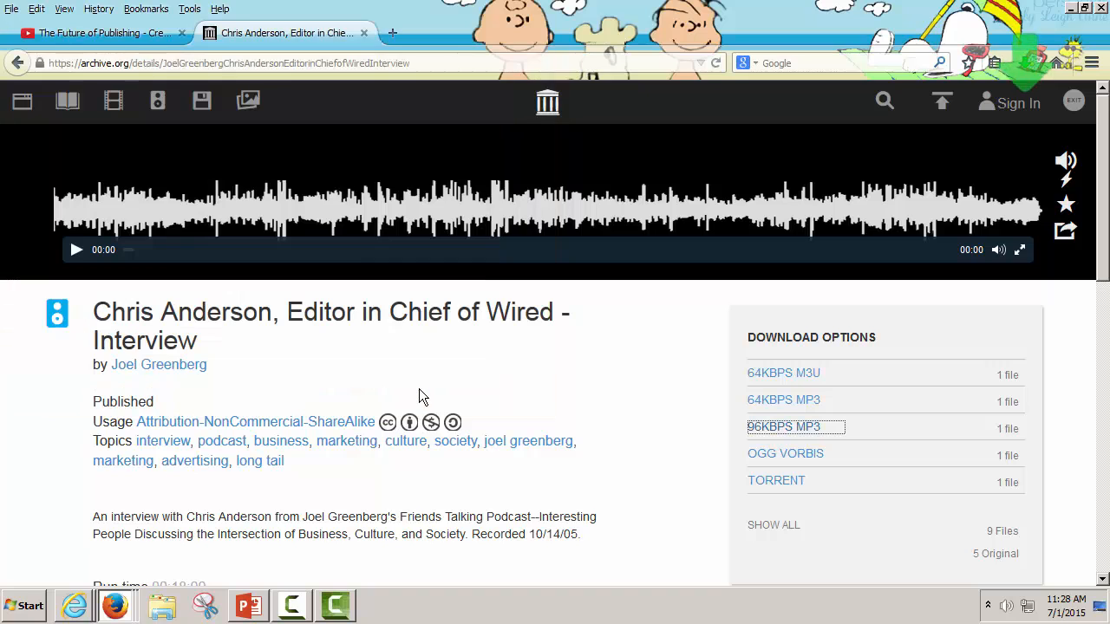
On the Windows desktop, rename the downloaded interview MP3 to audio_sample and place it directly beneath the standalone folder
{"action": "left_click", "coordinate": [1070, 8]}
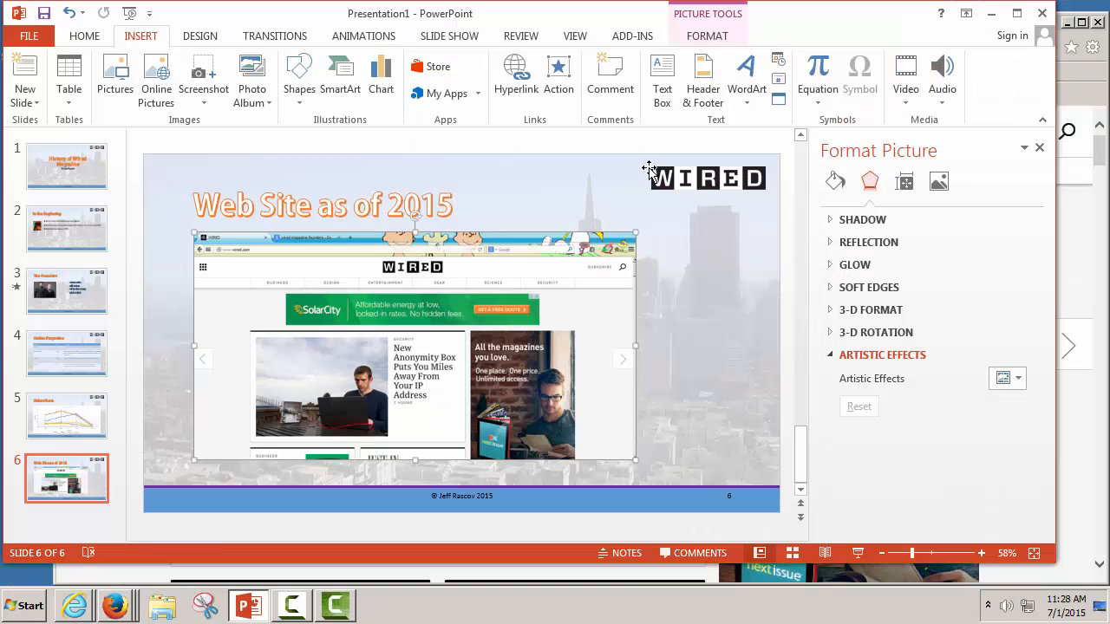
{"action": "left_click", "coordinate": [993, 15]}
{"action": "left_click", "coordinate": [1068, 22]}
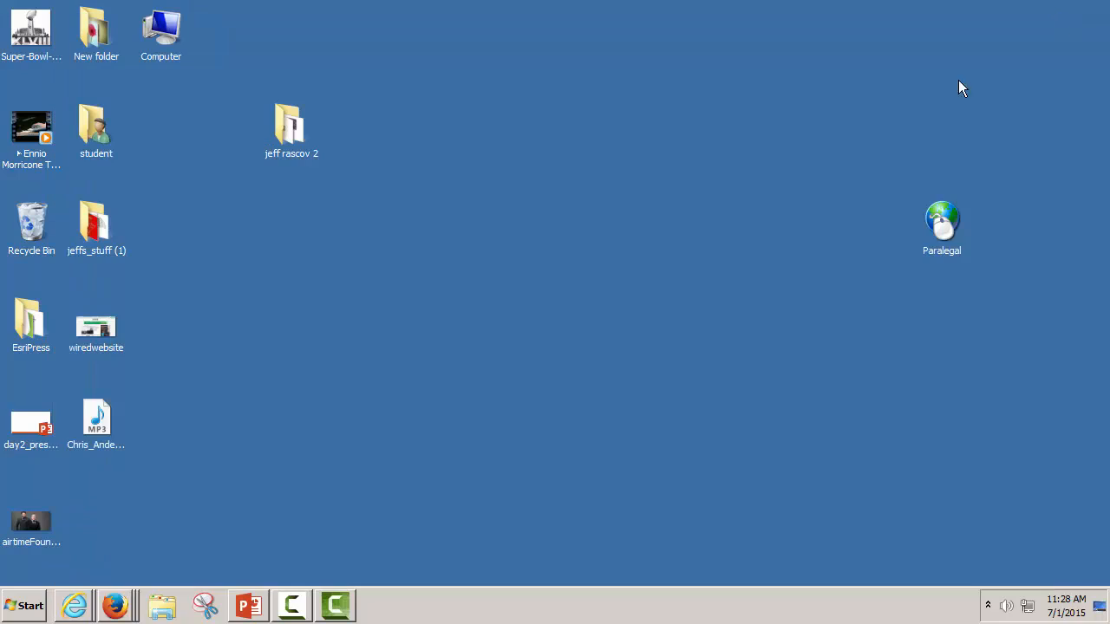
{"action": "left_click", "coordinate": [99, 422]}
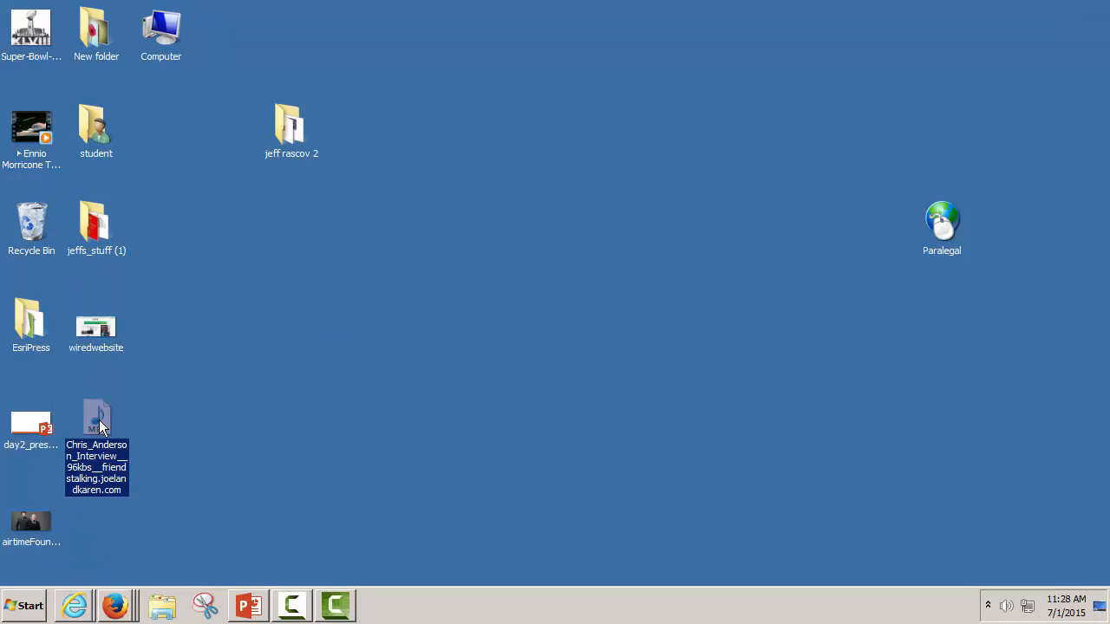
{"action": "left_click", "coordinate": [120, 493]}
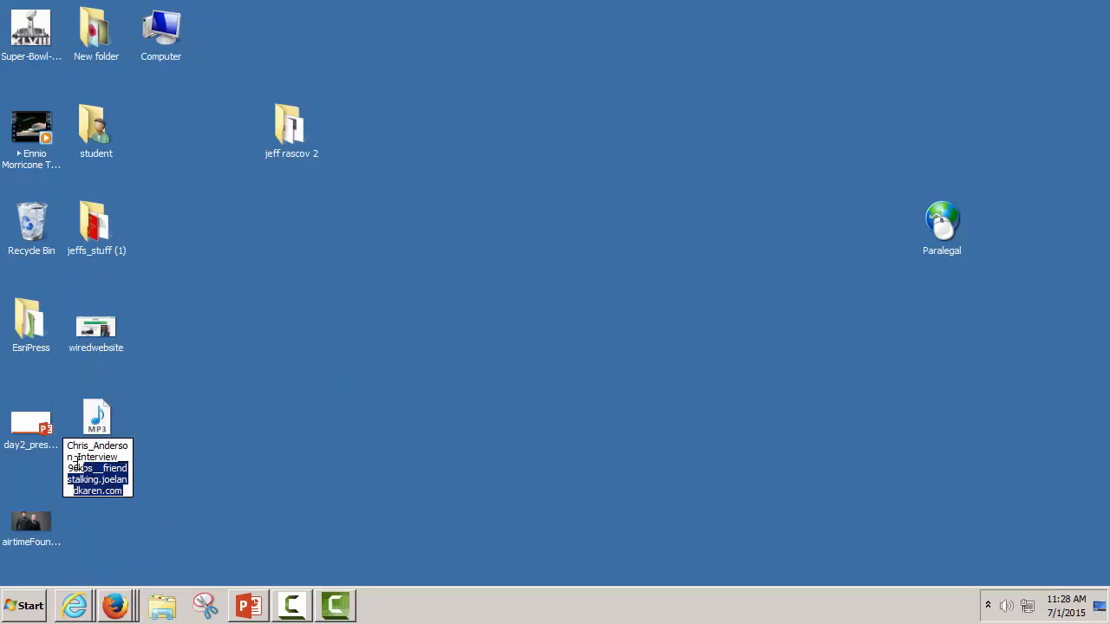
{"action": "type", "text": "a"}
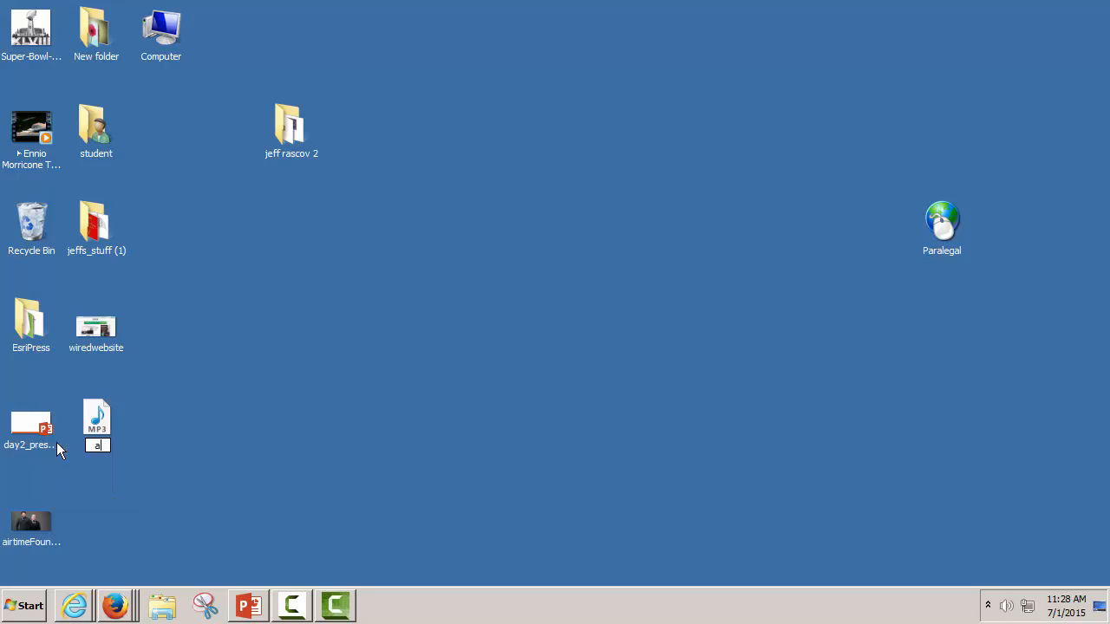
{"action": "type", "text": "udio_sample"}
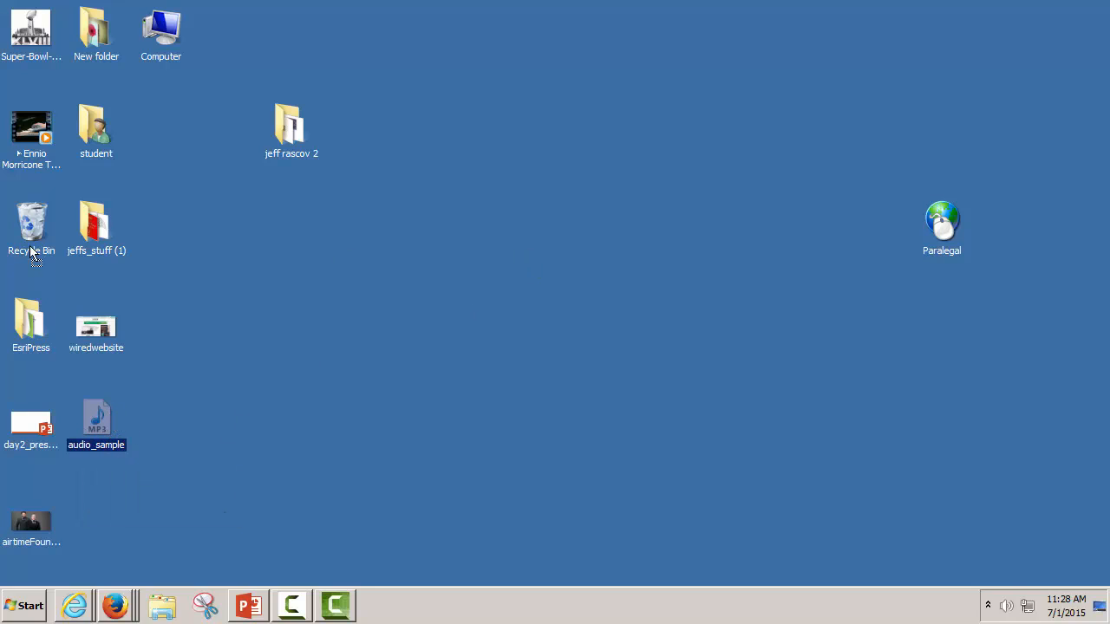
{"action": "left_click_drag", "start_coordinate": [96, 420], "coordinate": [226, 227]}
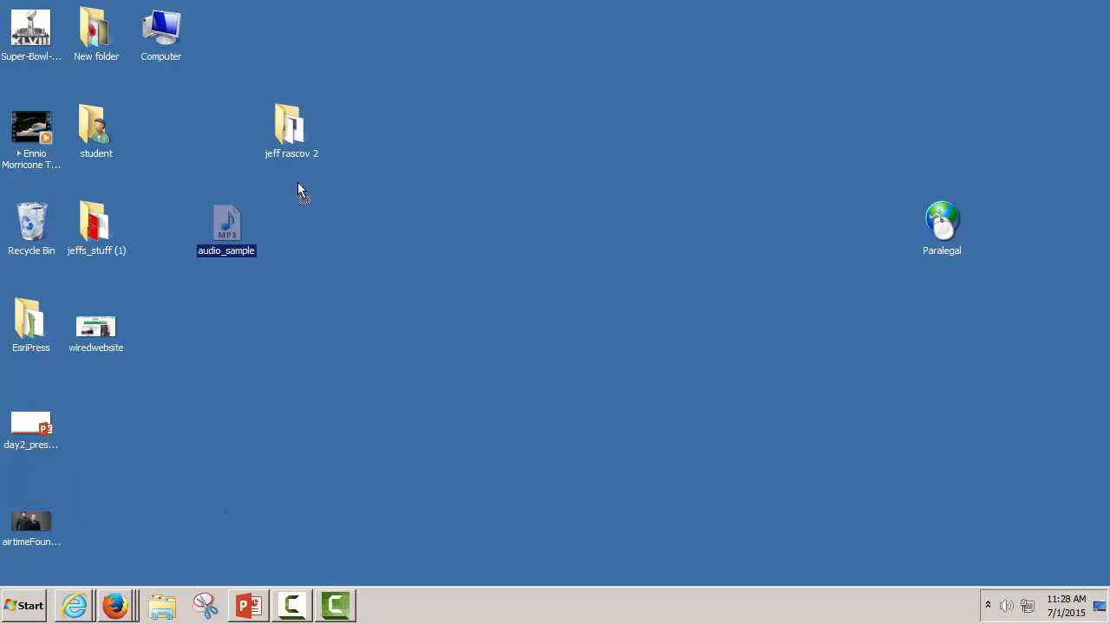
{"action": "left_click_drag", "start_coordinate": [298, 189], "coordinate": [296, 185]}
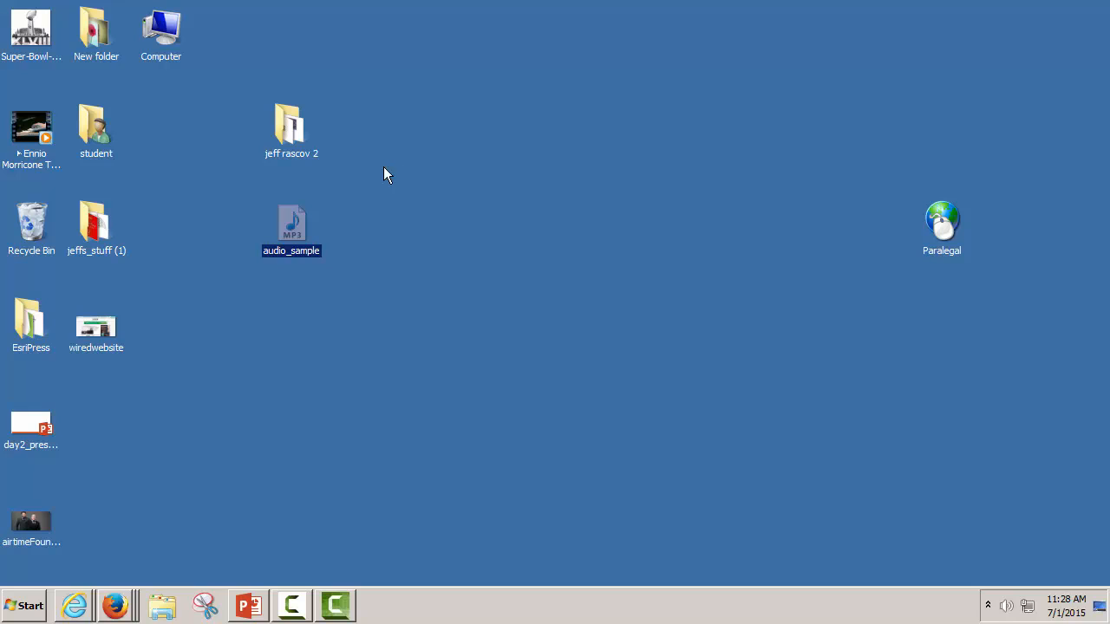
{"action": "left_click", "coordinate": [130, 611]}
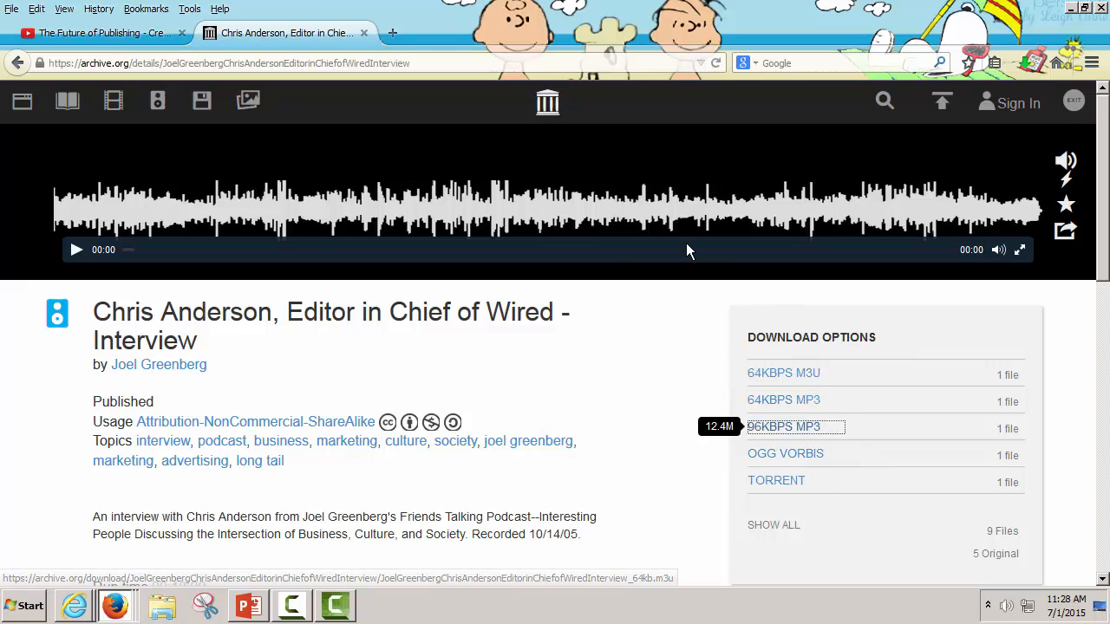
{"action": "right_click", "coordinate": [813, 435]}
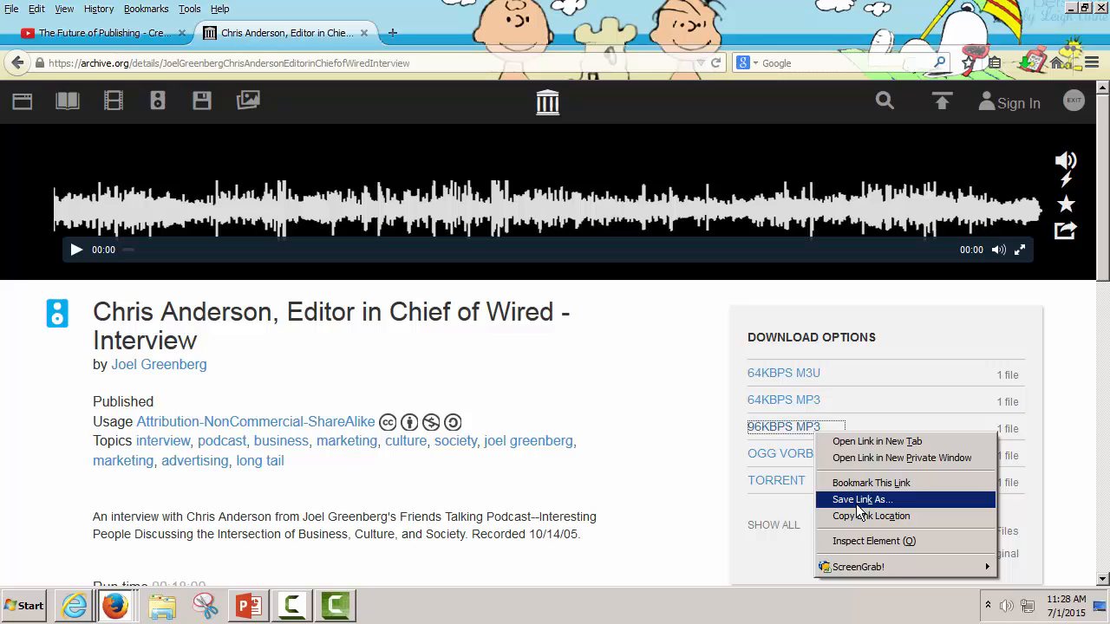
{"action": "left_click", "coordinate": [587, 388]}
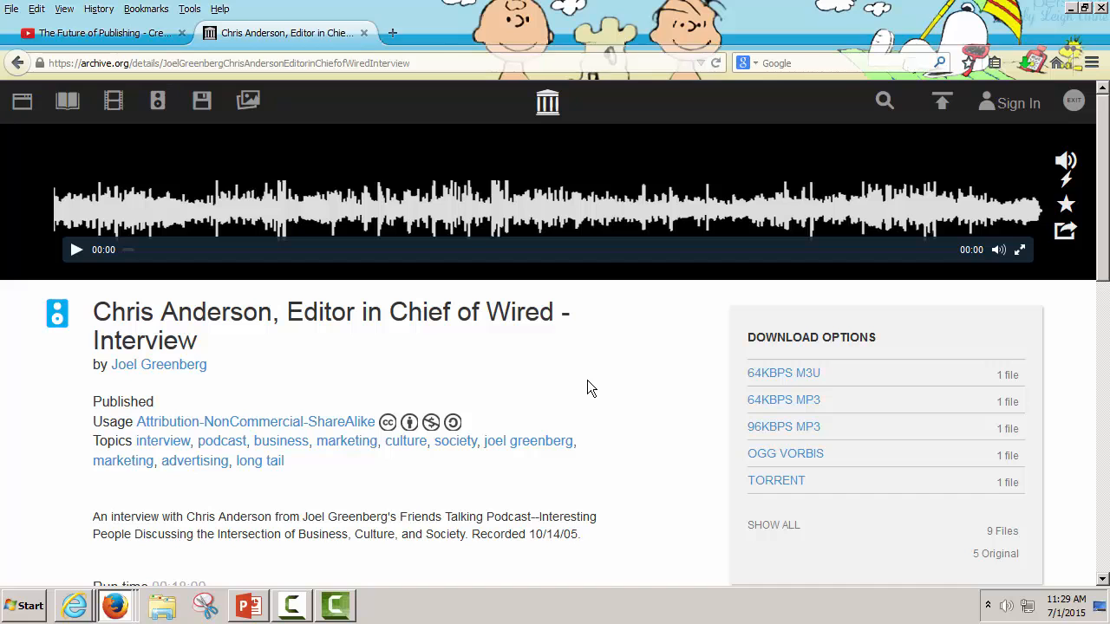
{"action": "left_click", "coordinate": [293, 606]}
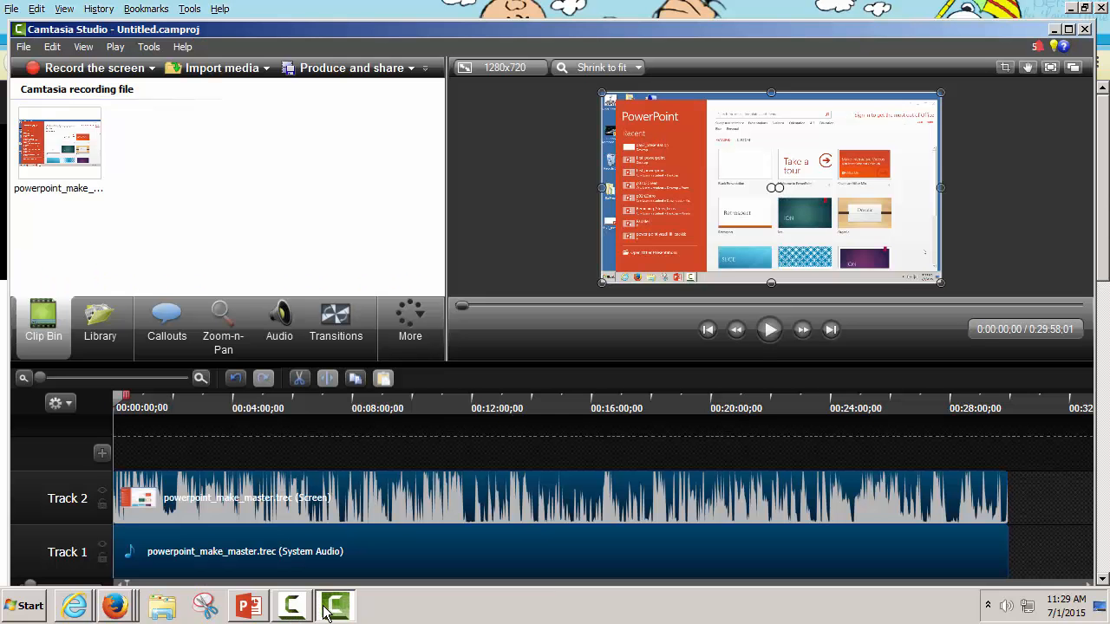
{"action": "key", "text": "F9"}
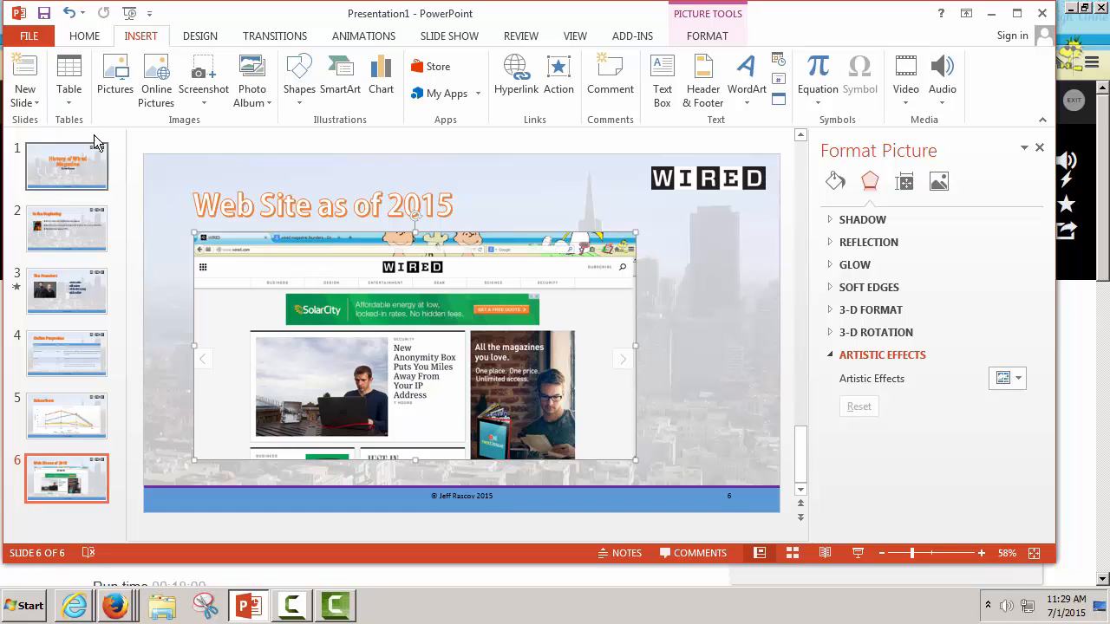
In PowerPoint, add a new slide after slide 6 and place the cursor in its title placeholder
{"action": "left_click", "coordinate": [35, 89]}
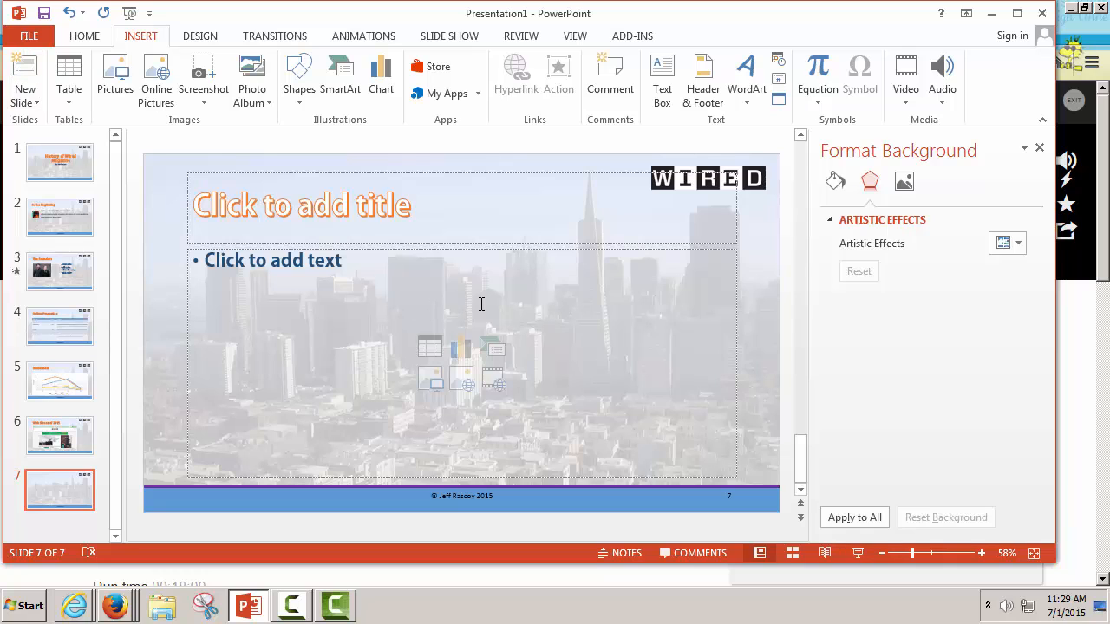
{"action": "left_click", "coordinate": [409, 204]}
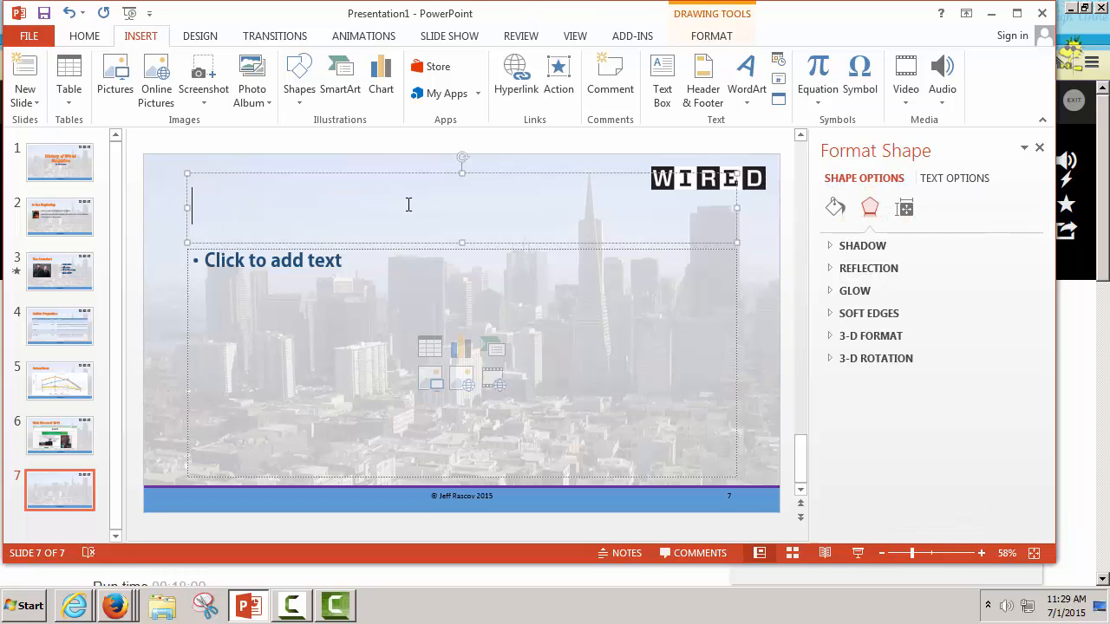